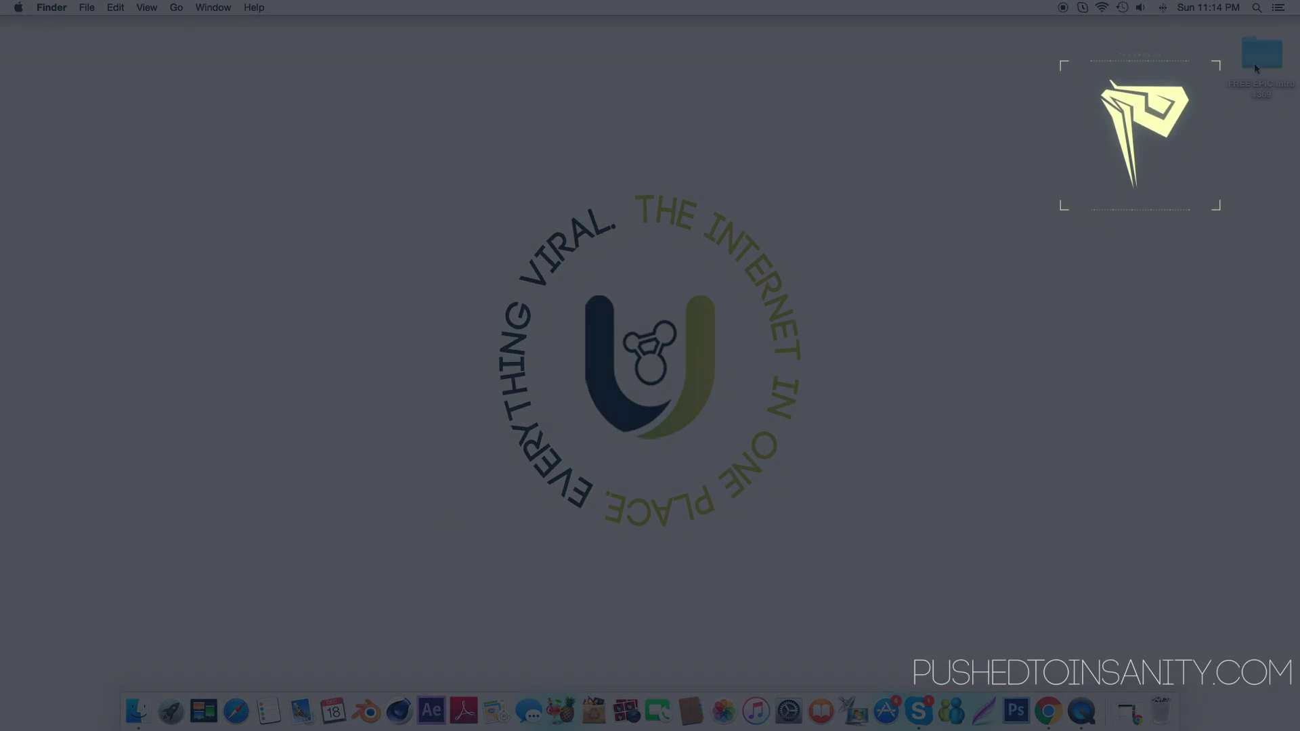
- Open Part 1.c4d from the FREE EPIC Intro #369 folder and minimize the Finder window
double_click(1257, 68)
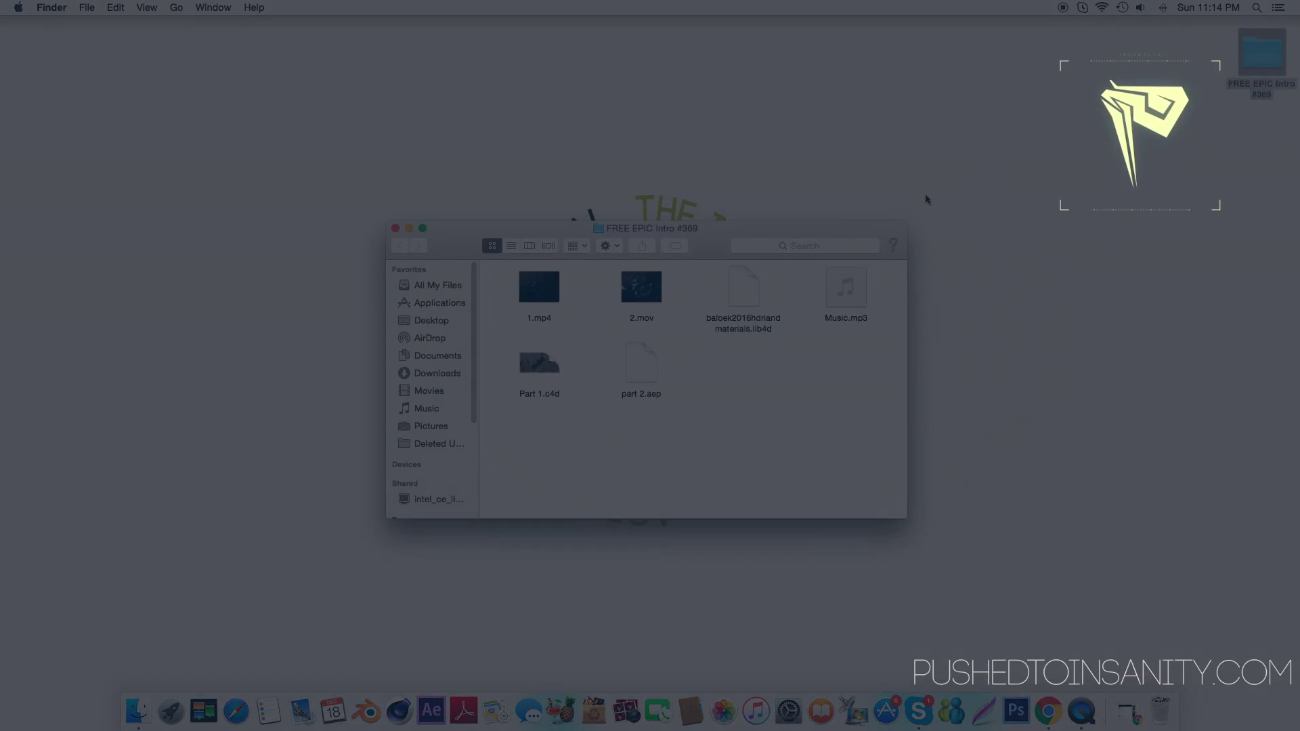
double_click(542, 364)
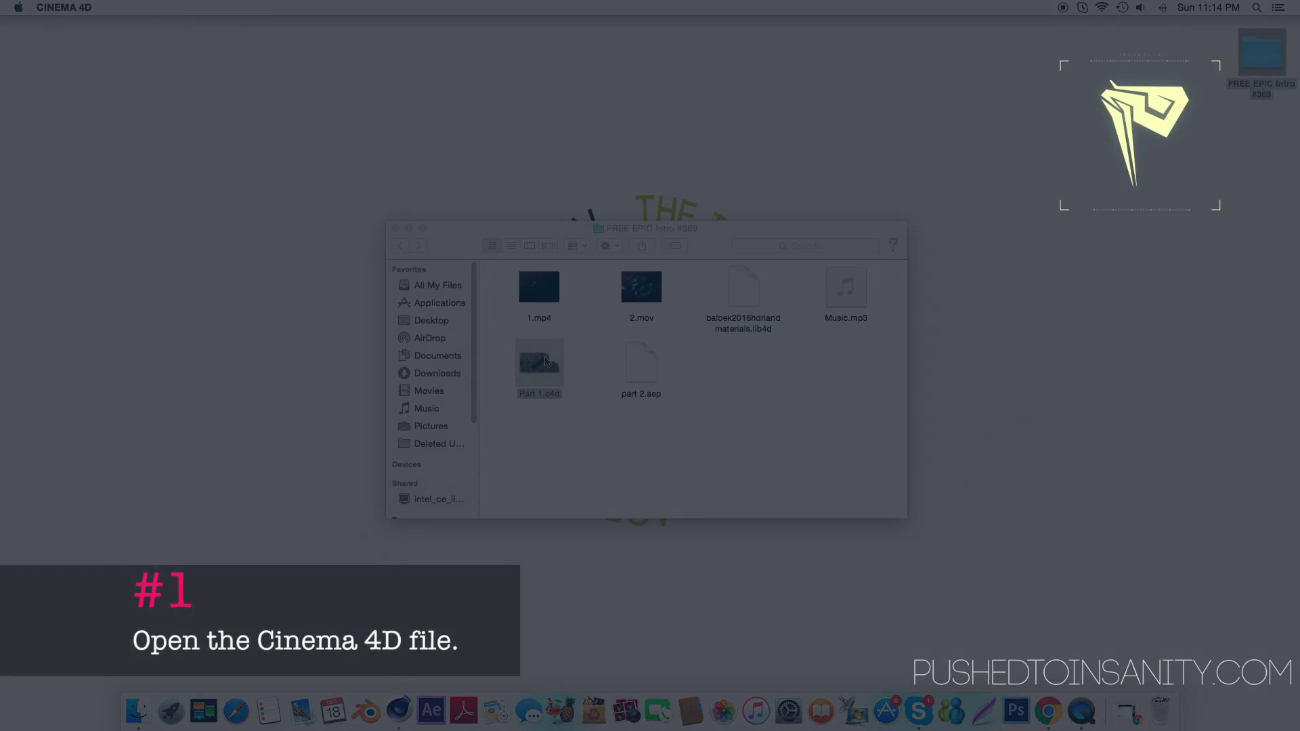
click(409, 229)
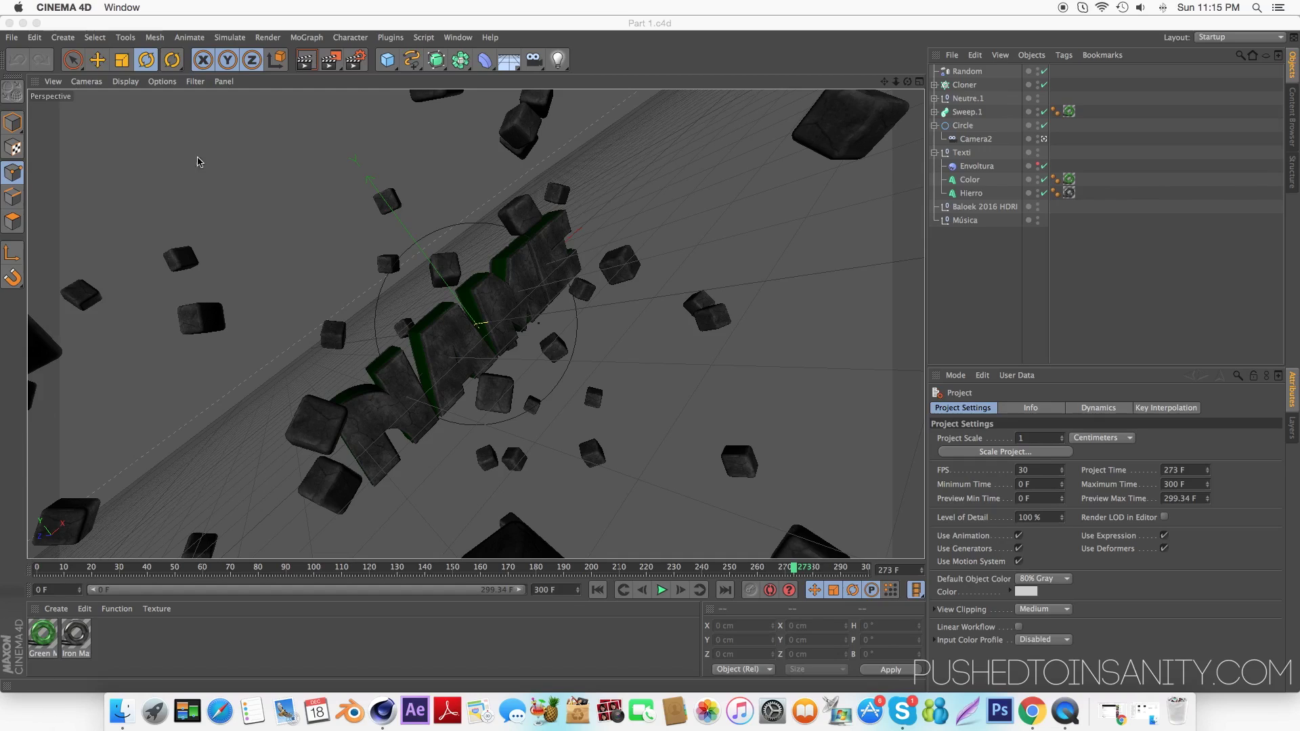
- Render a preview of the NAME scene past the Texture Error warning, then reopen the intro folder
click(306, 62)
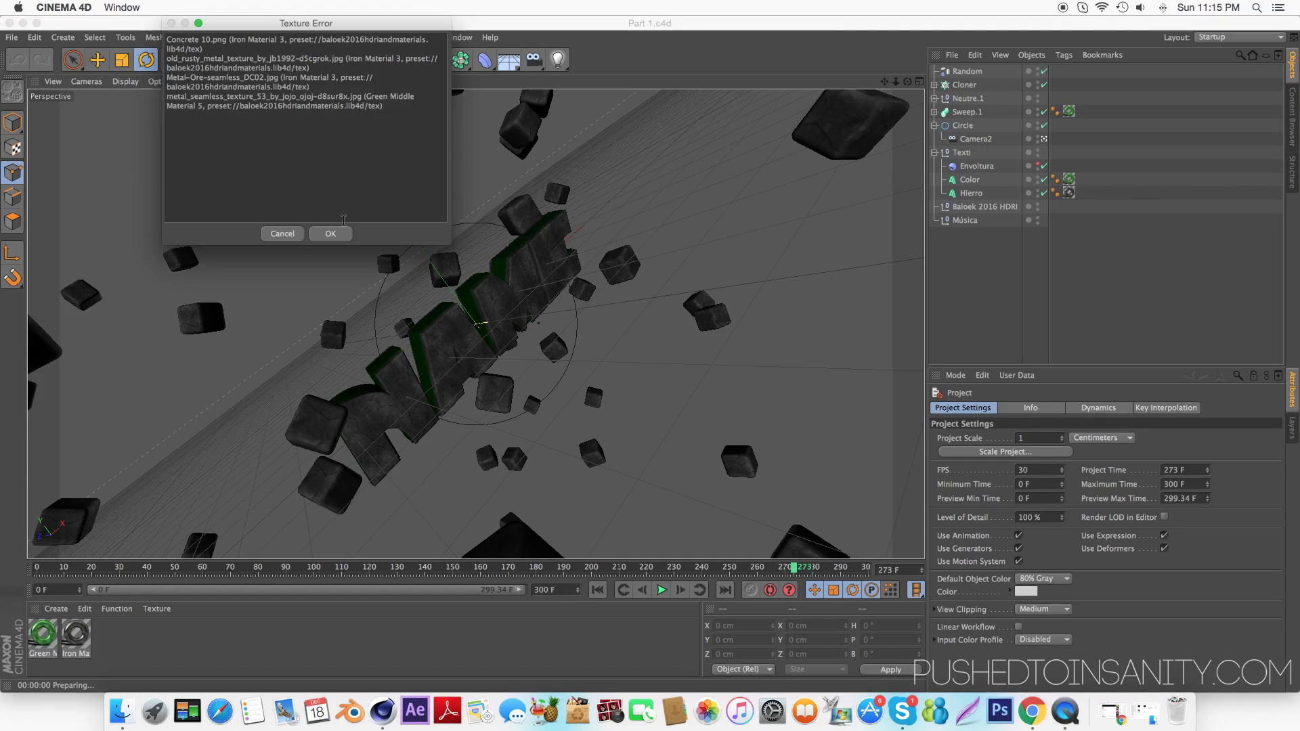
drag(399, 139, 149, 27)
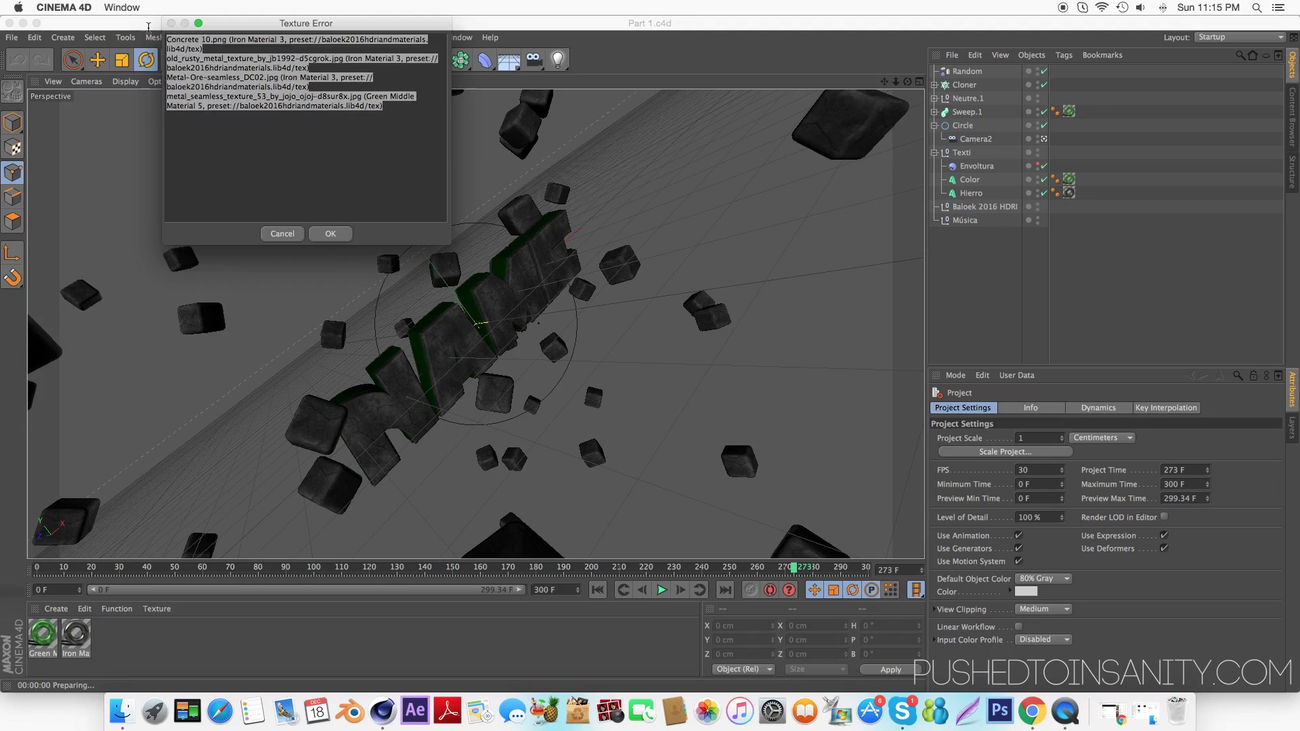
click(324, 234)
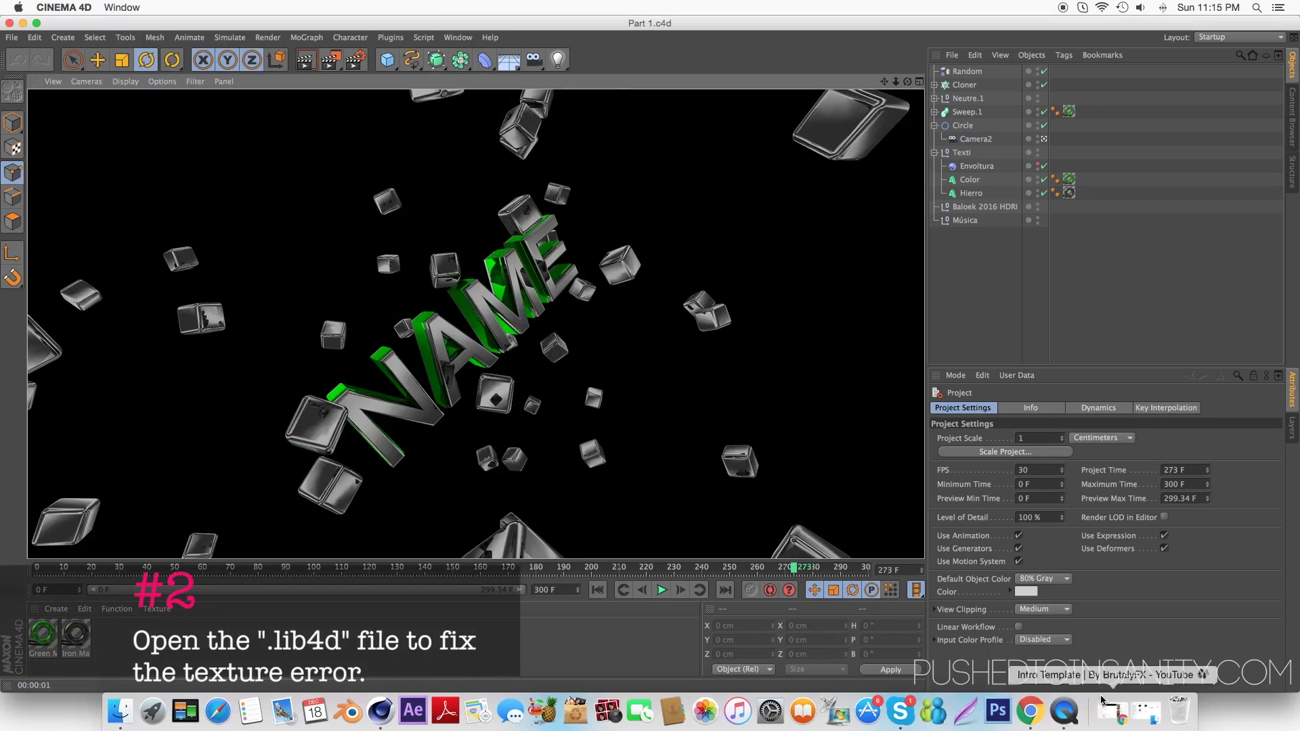
click(1140, 722)
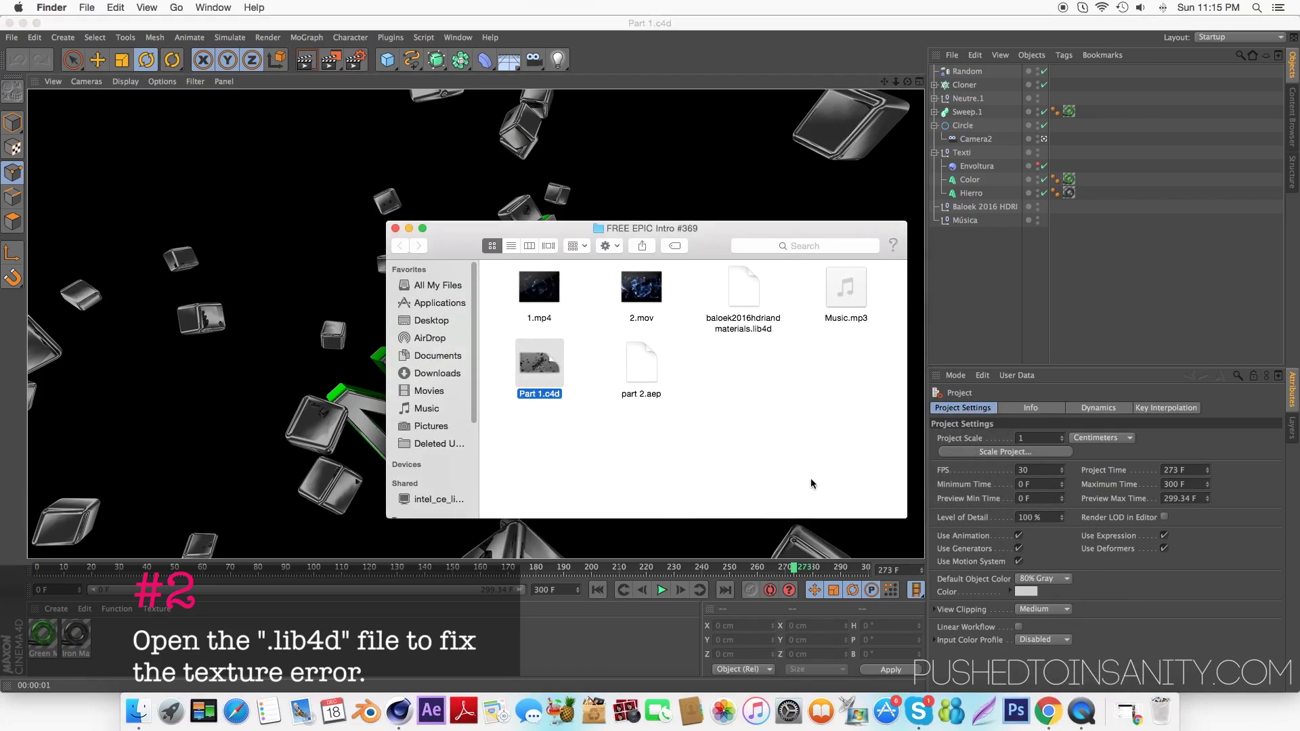
- Load baloek2016hdriandmaterials.lib4d and close the Content Browser so the metal textures resolve
click(746, 291)
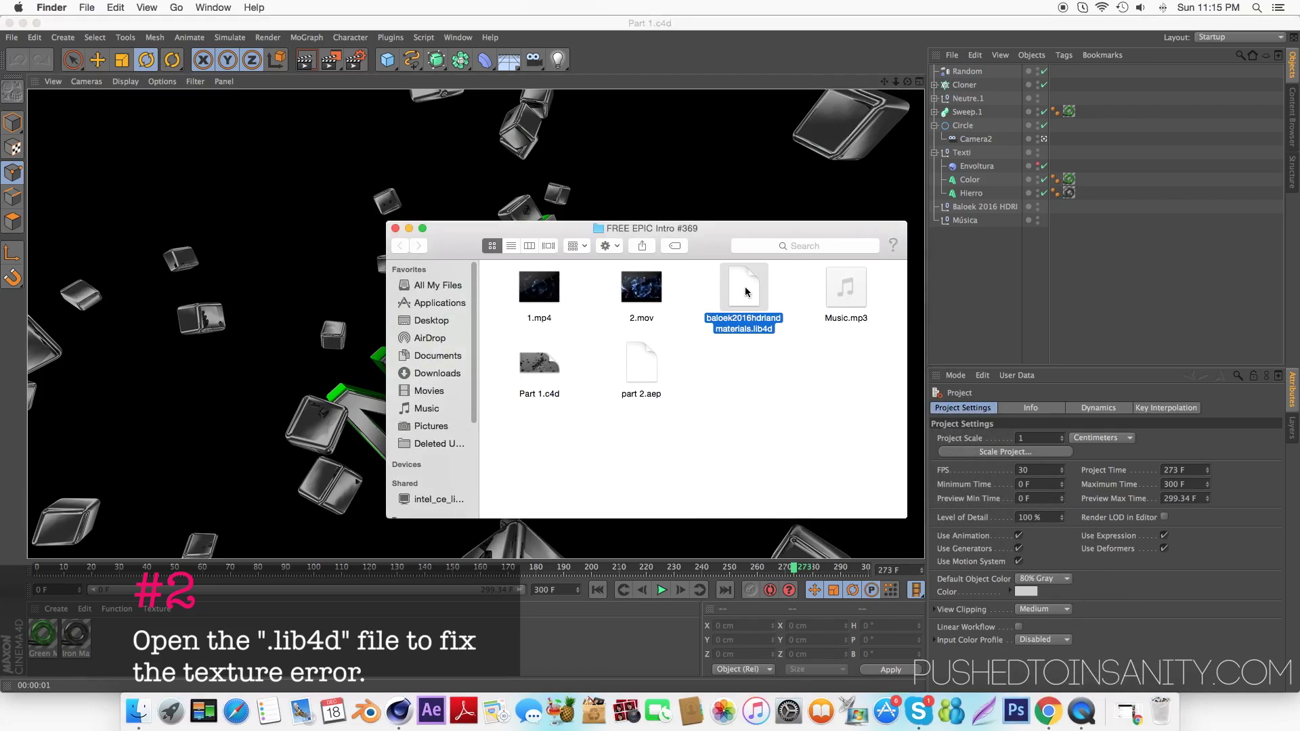
double_click(745, 291)
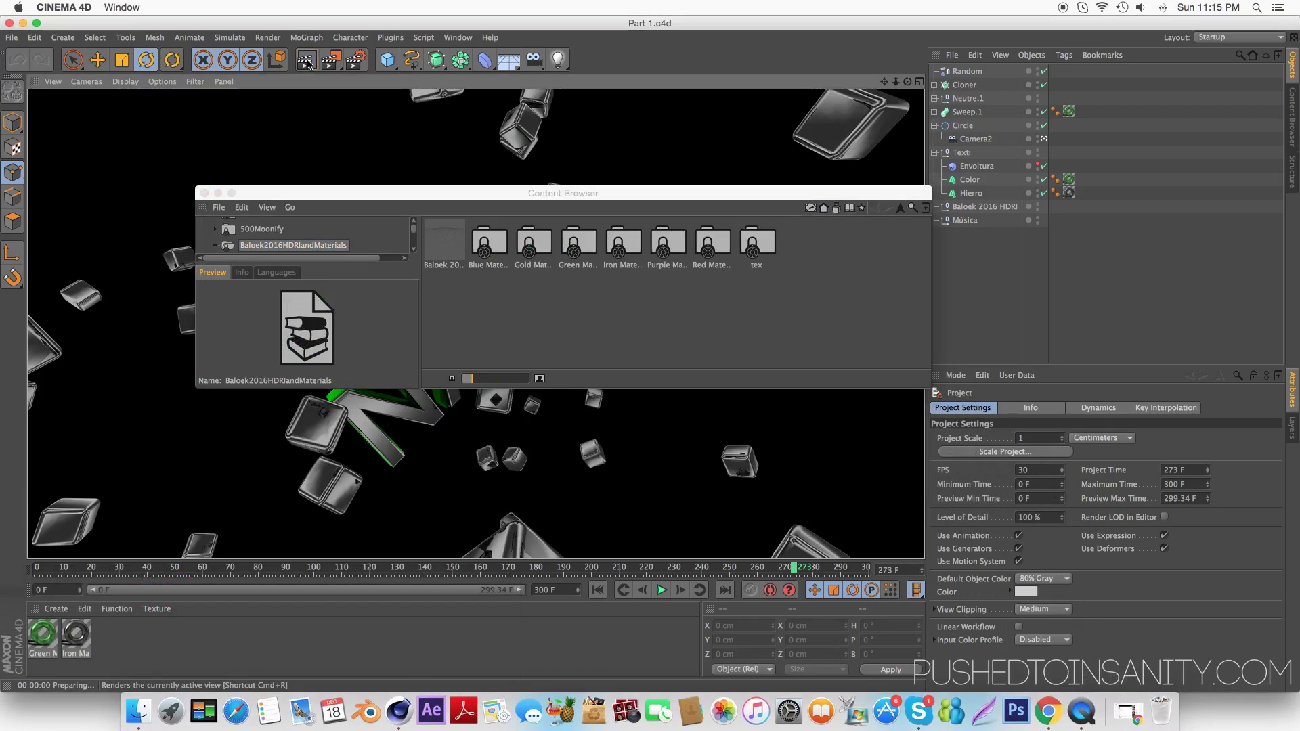
drag(298, 197, 804, 498)
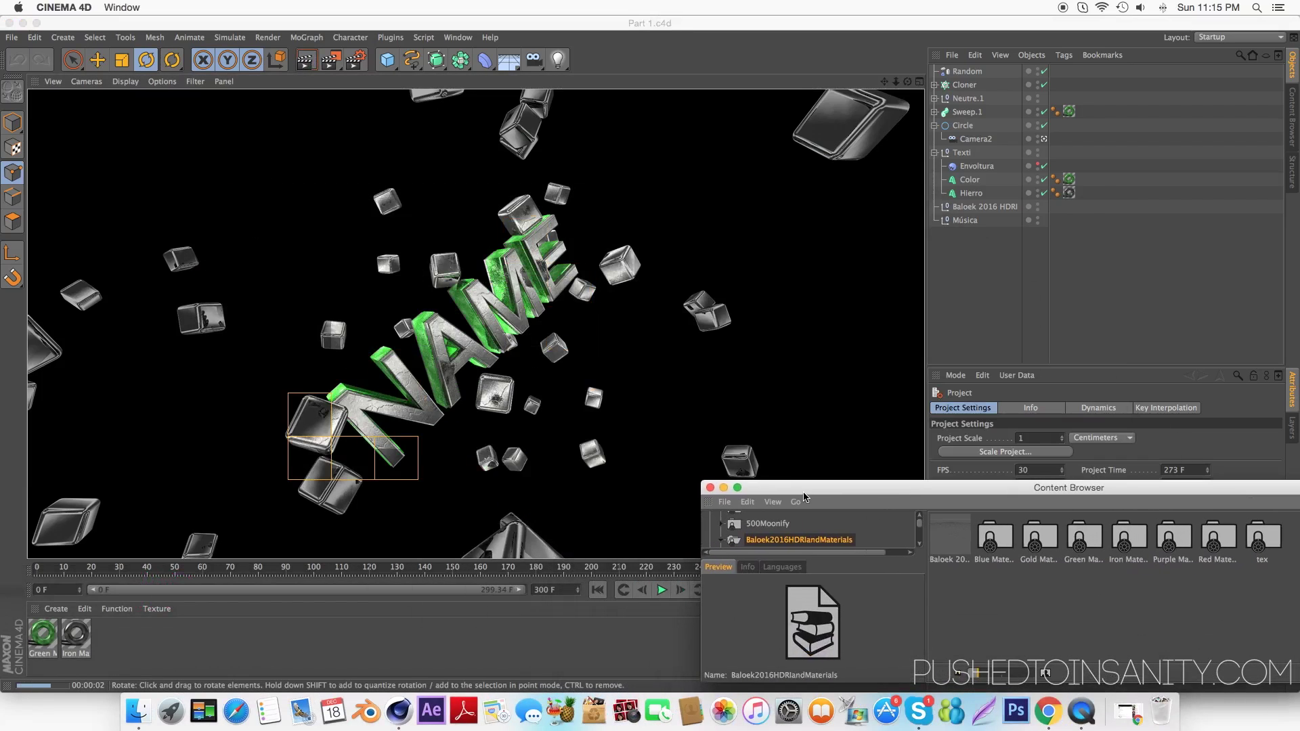
click(709, 488)
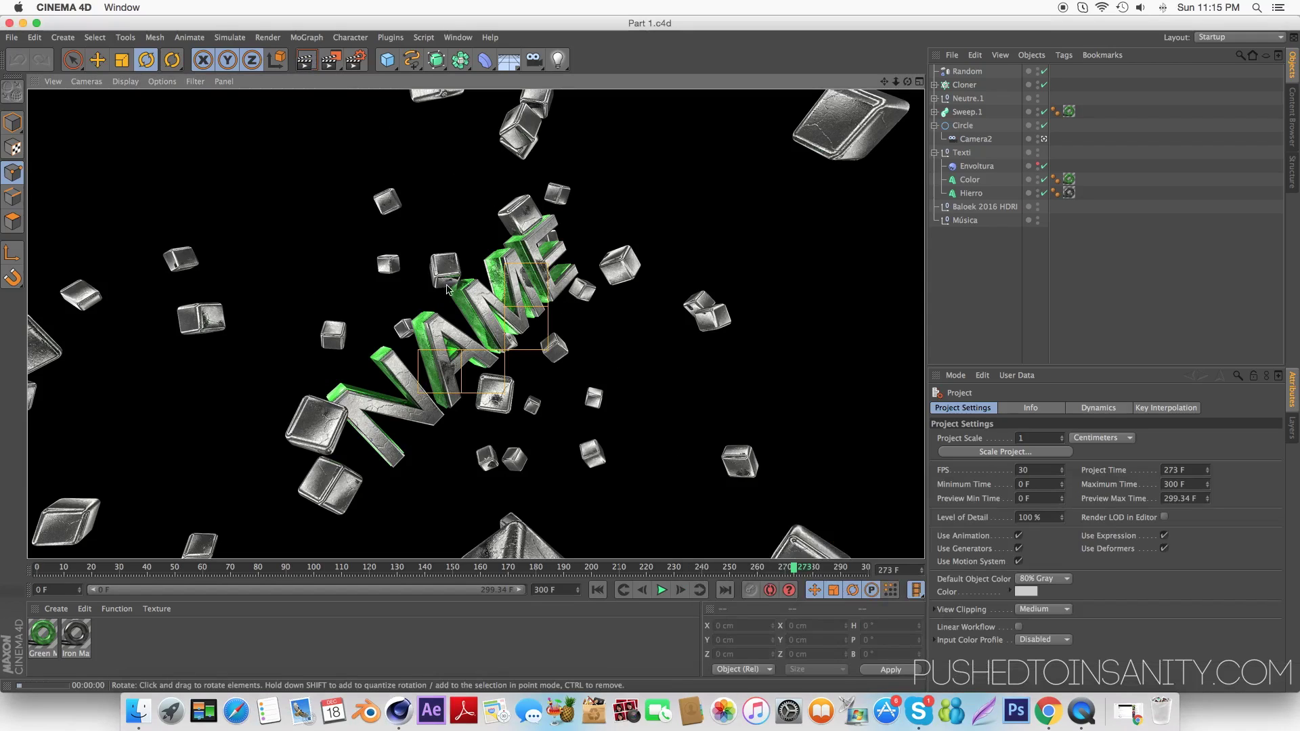
click(365, 413)
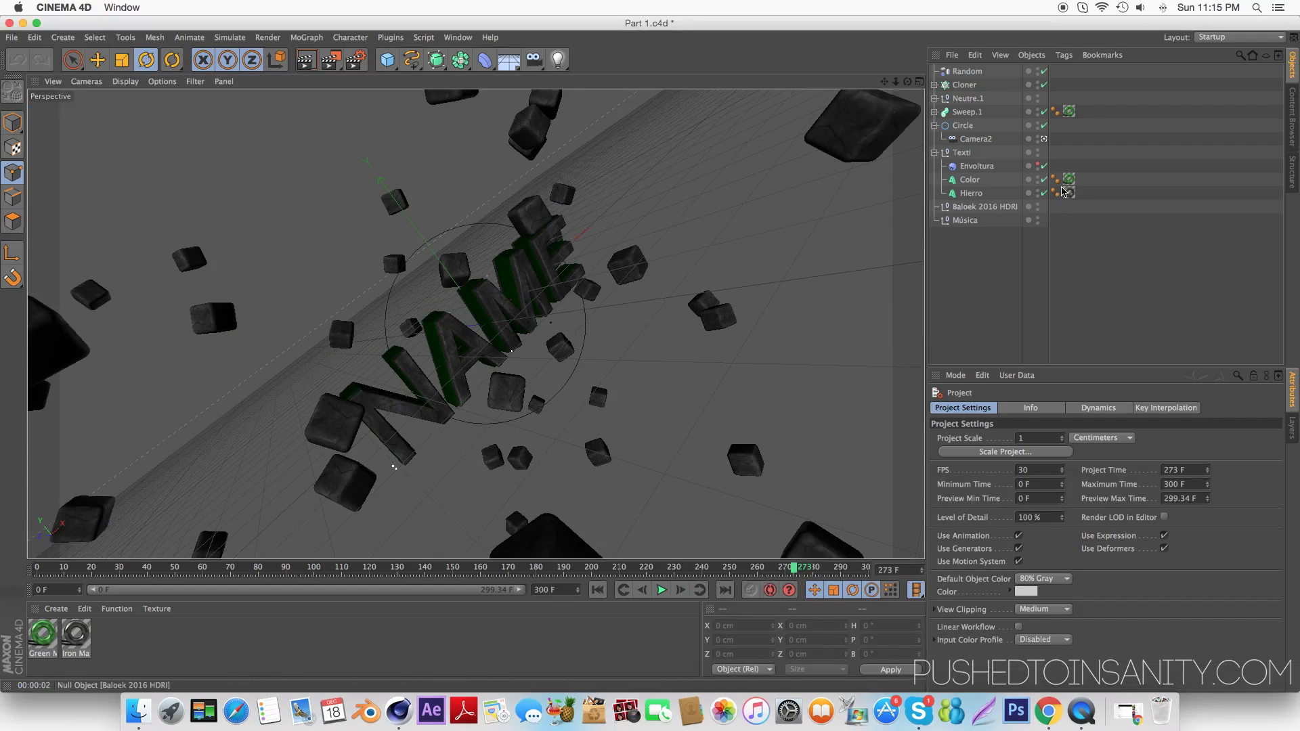
- Set the font of the Color and Hierro text objects to SF Distant Galaxy
click(976, 180)
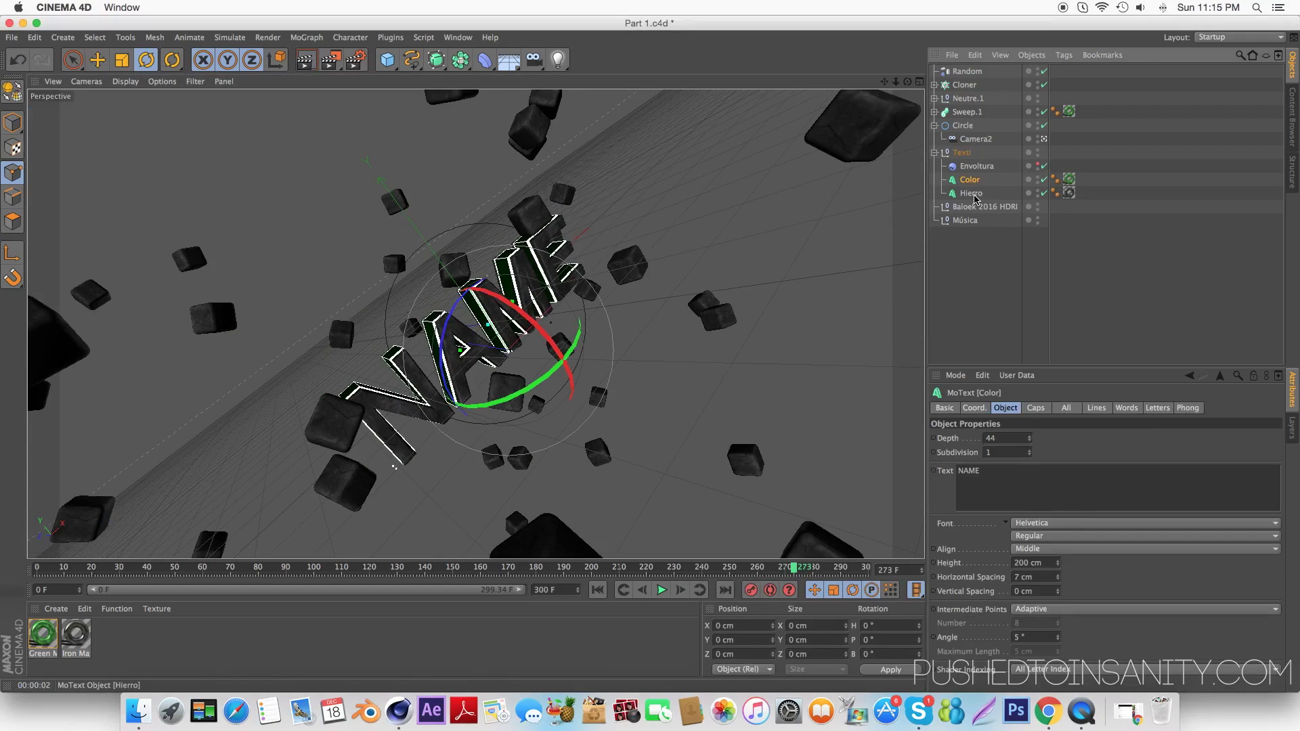
shift+click(976, 196)
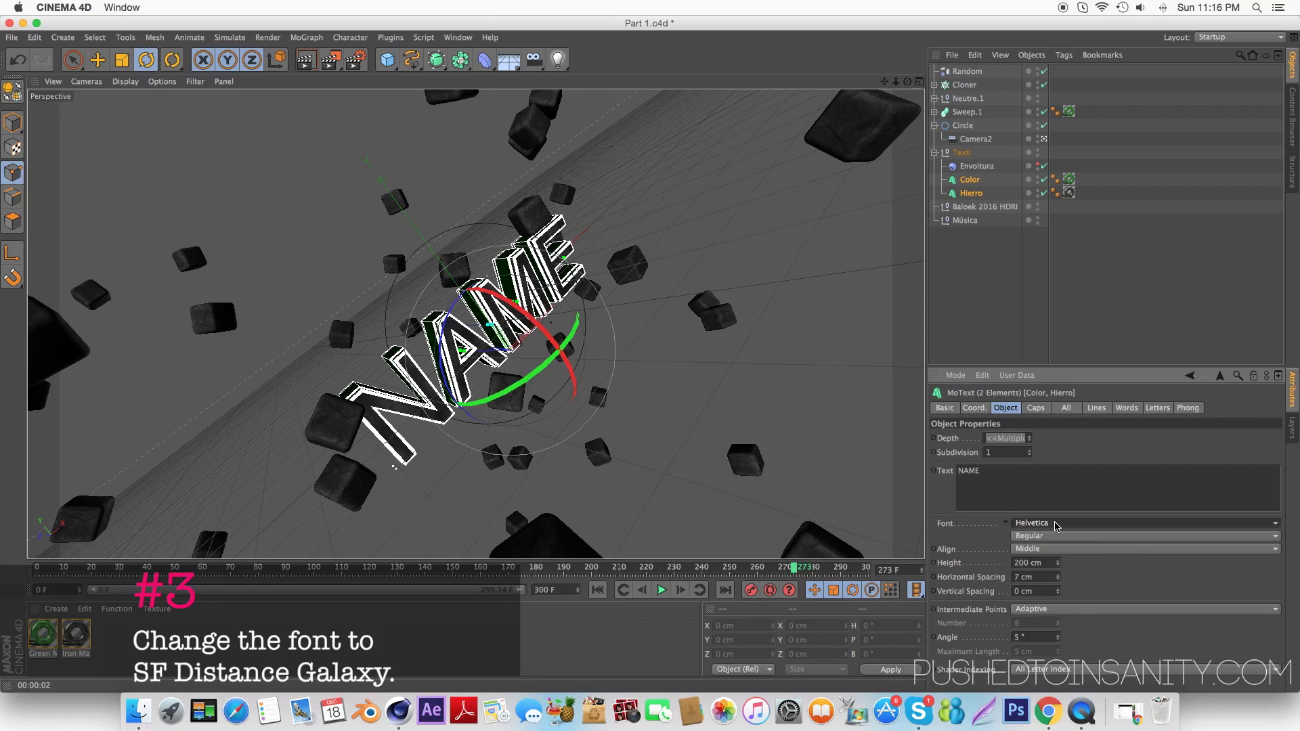
click(1057, 527)
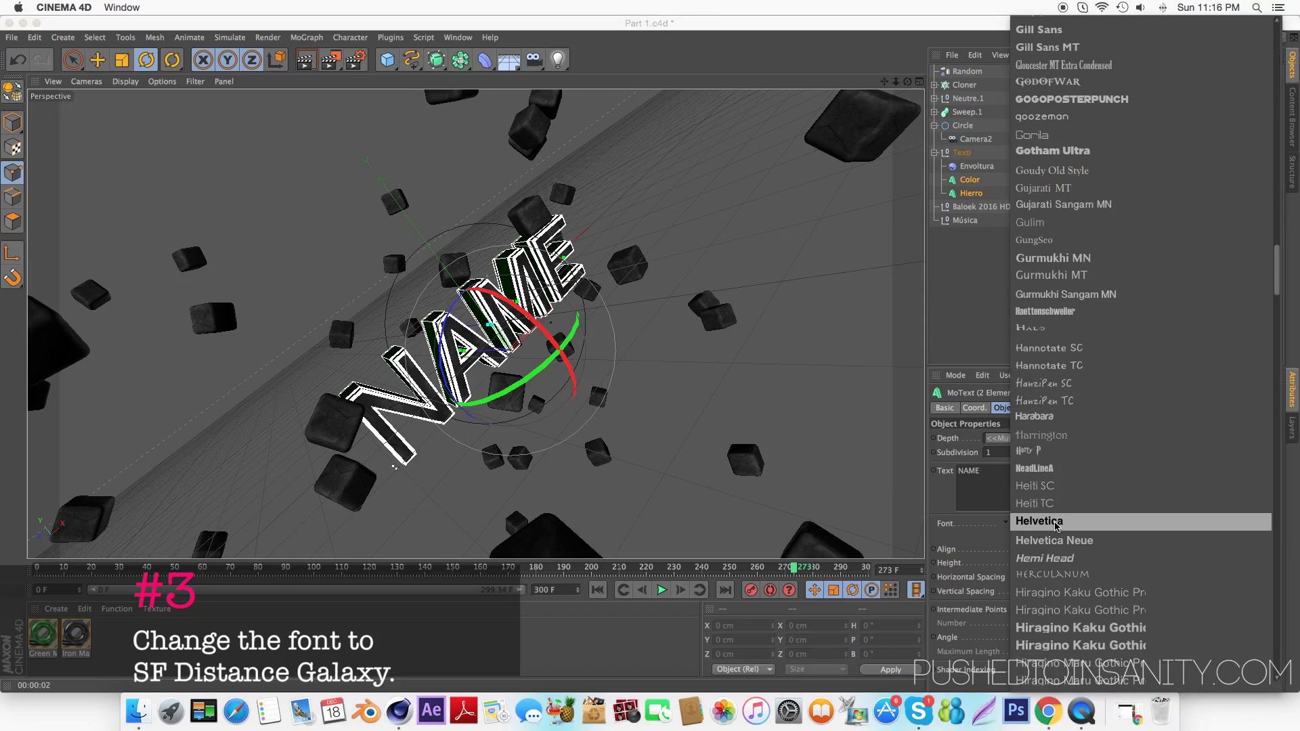
scroll(1057, 527, up, 5)
scroll(1057, 527, up, 5)
scroll(1058, 526, up, 5)
scroll(1057, 527, up, 3)
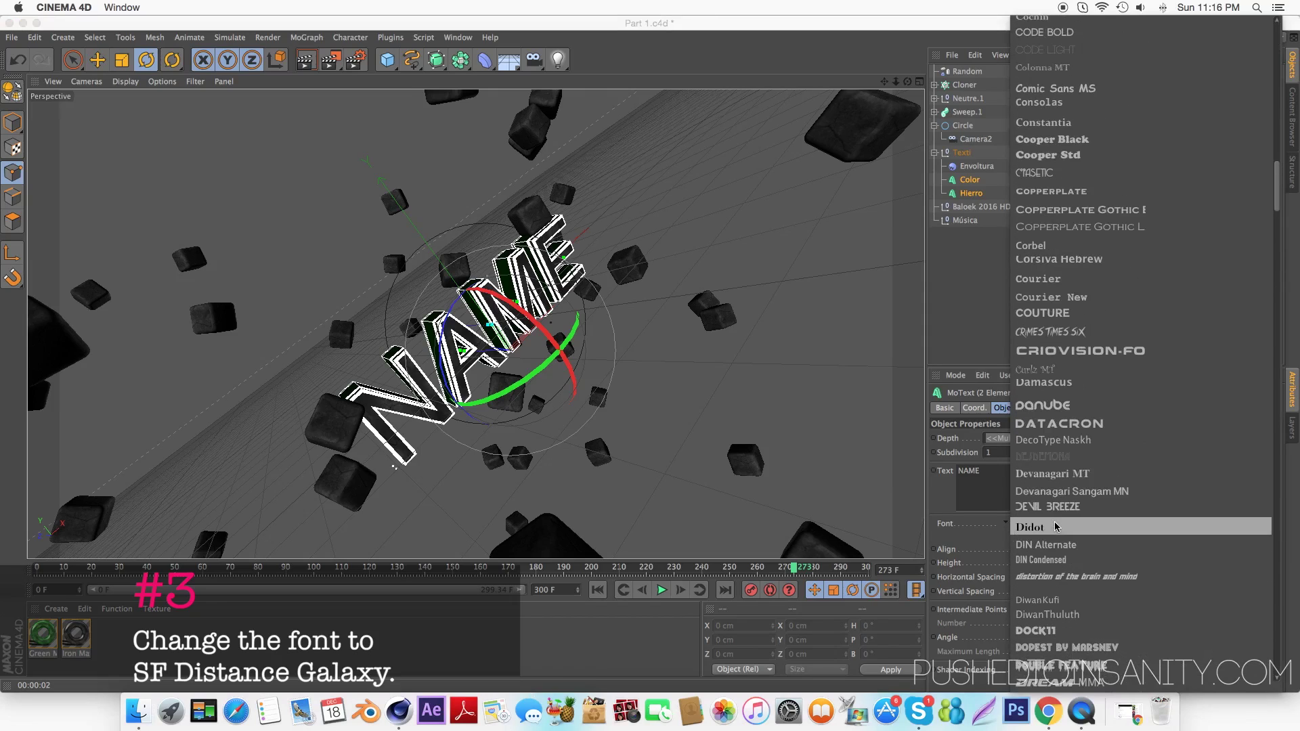
scroll(1057, 527, down, 5)
scroll(1057, 527, down, 5)
scroll(1057, 527, down, 5)
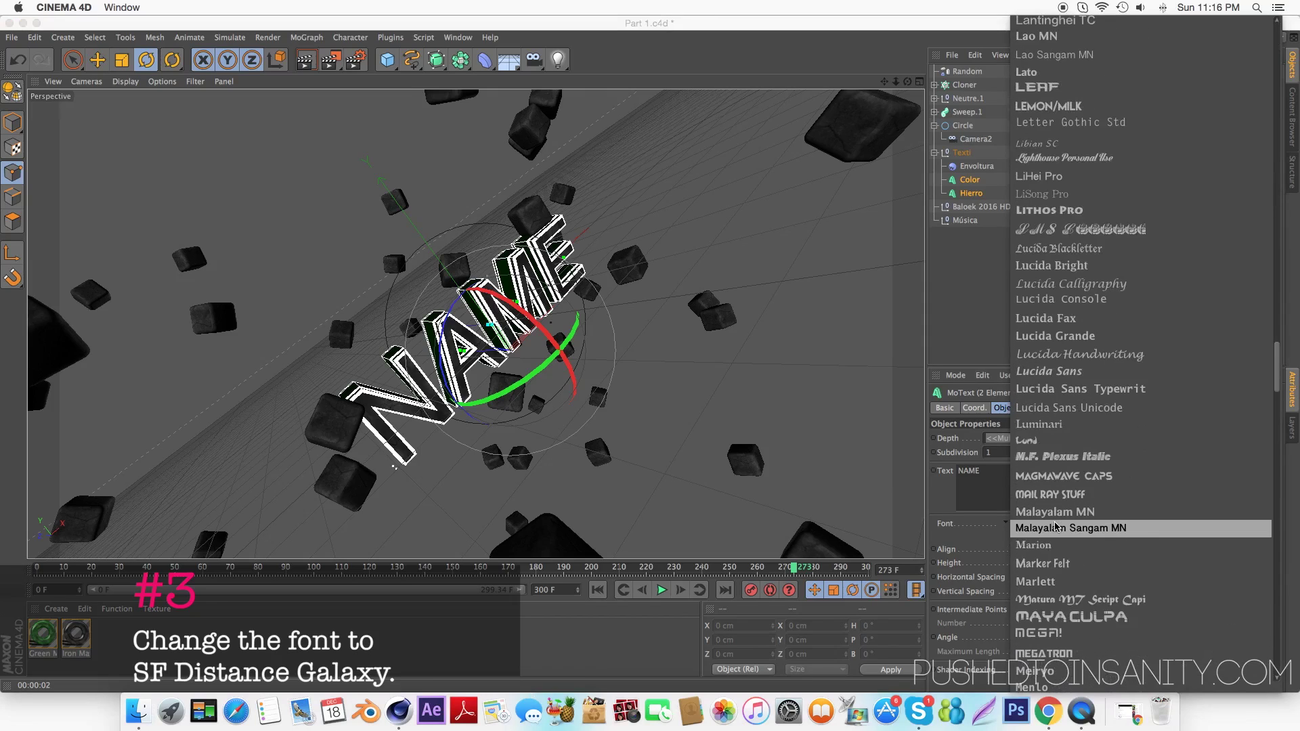
scroll(1057, 526, down, 5)
scroll(1058, 527, down, 5)
scroll(1057, 526, down, 5)
scroll(1057, 527, down, 5)
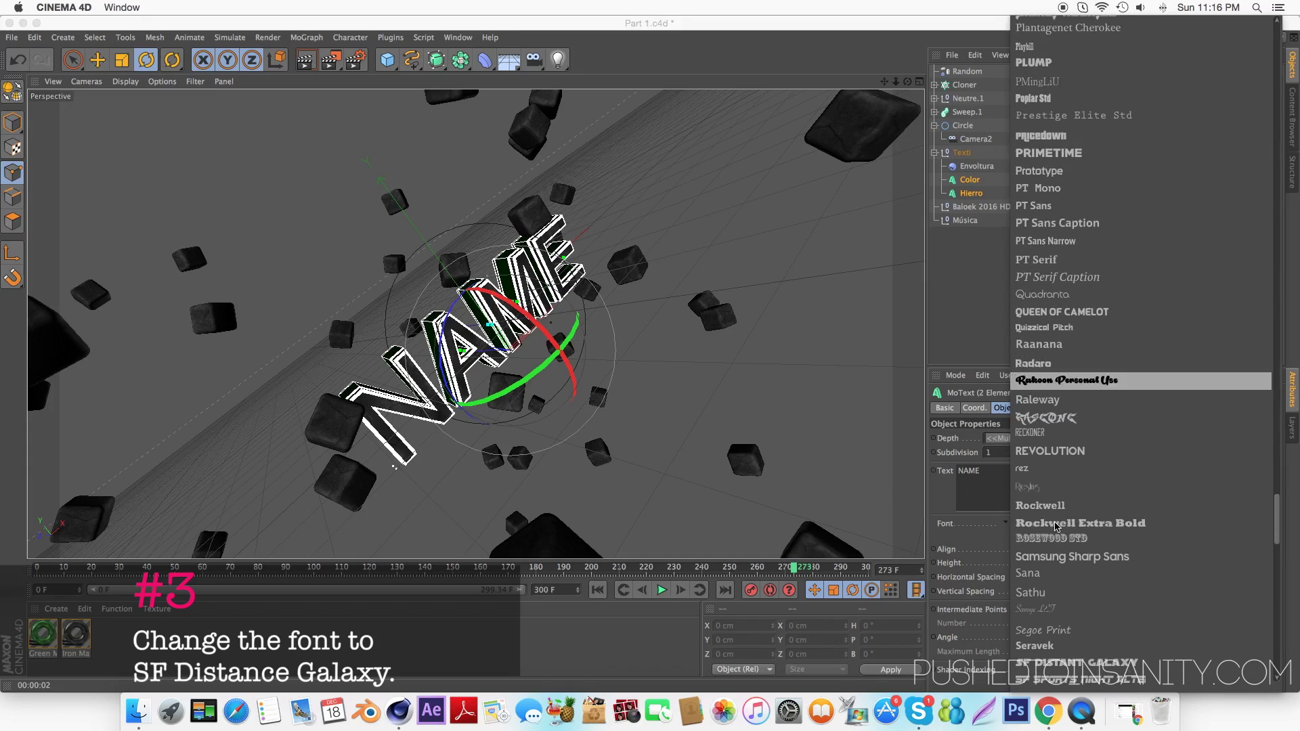
scroll(1057, 535, down, 2)
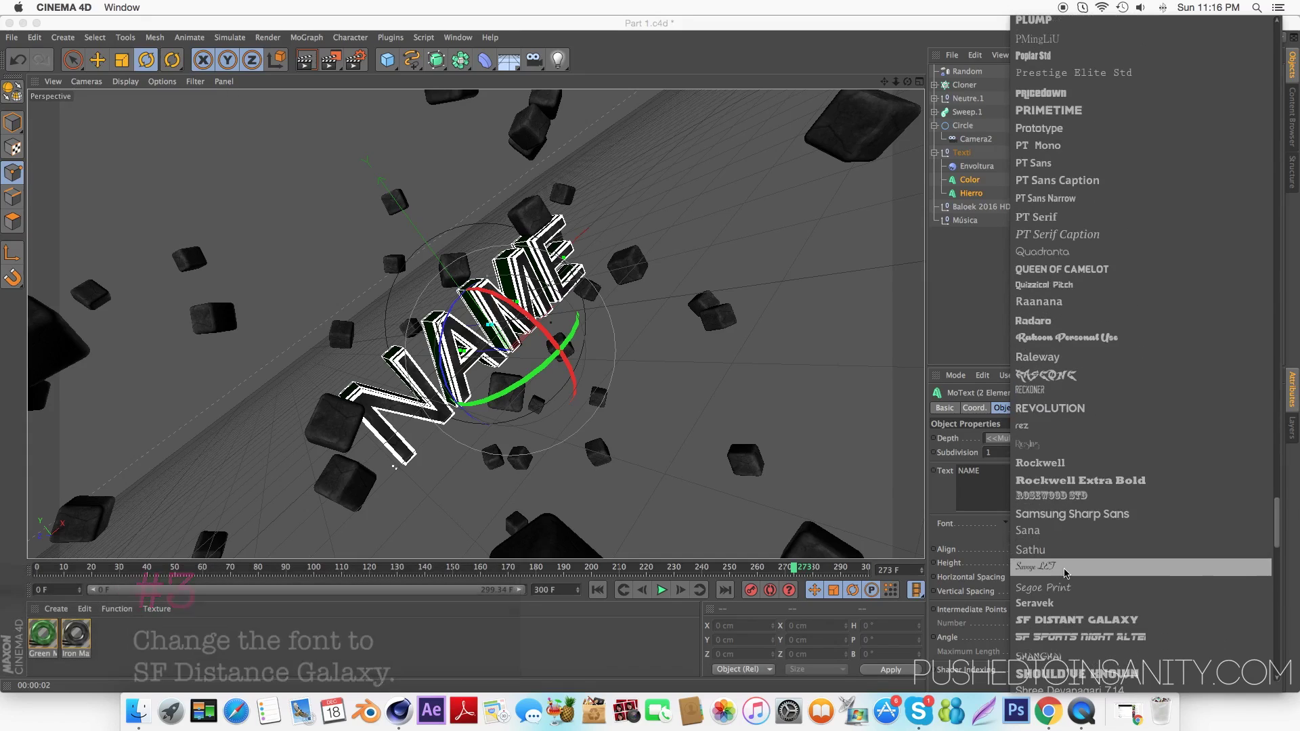
click(1063, 624)
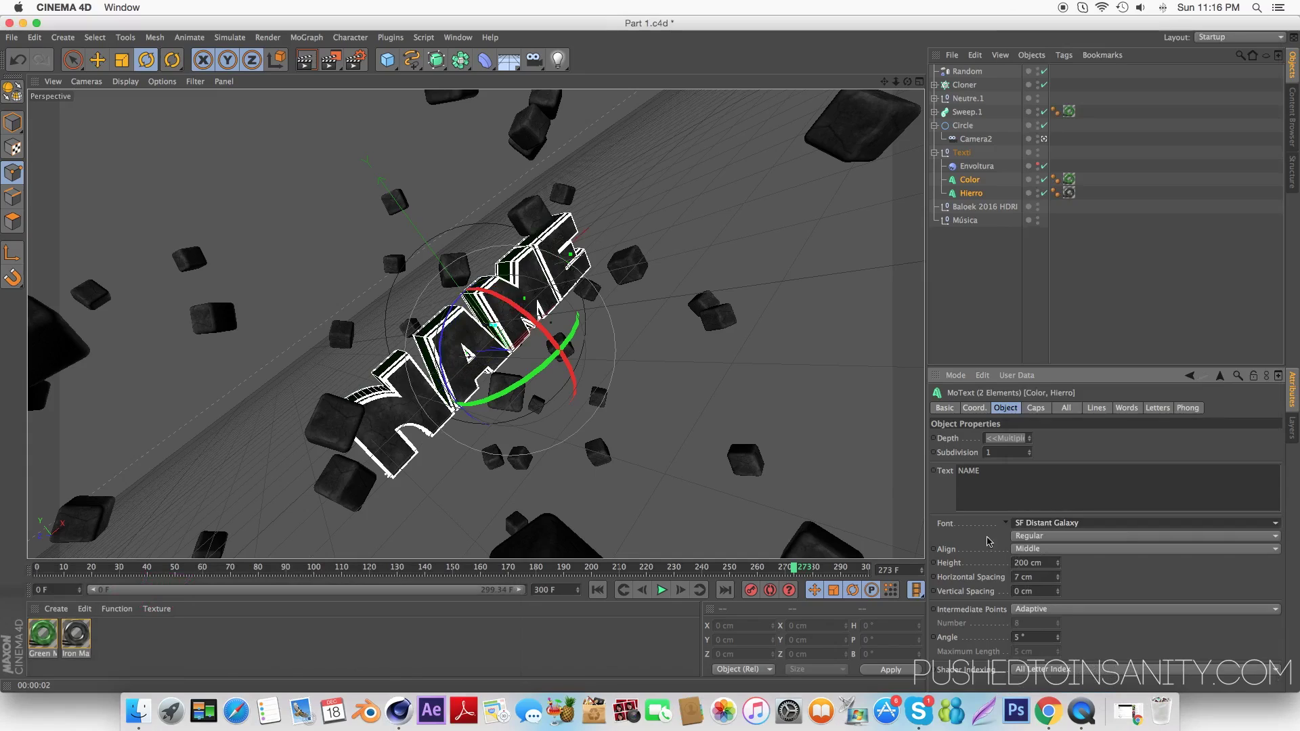
click(1028, 489)
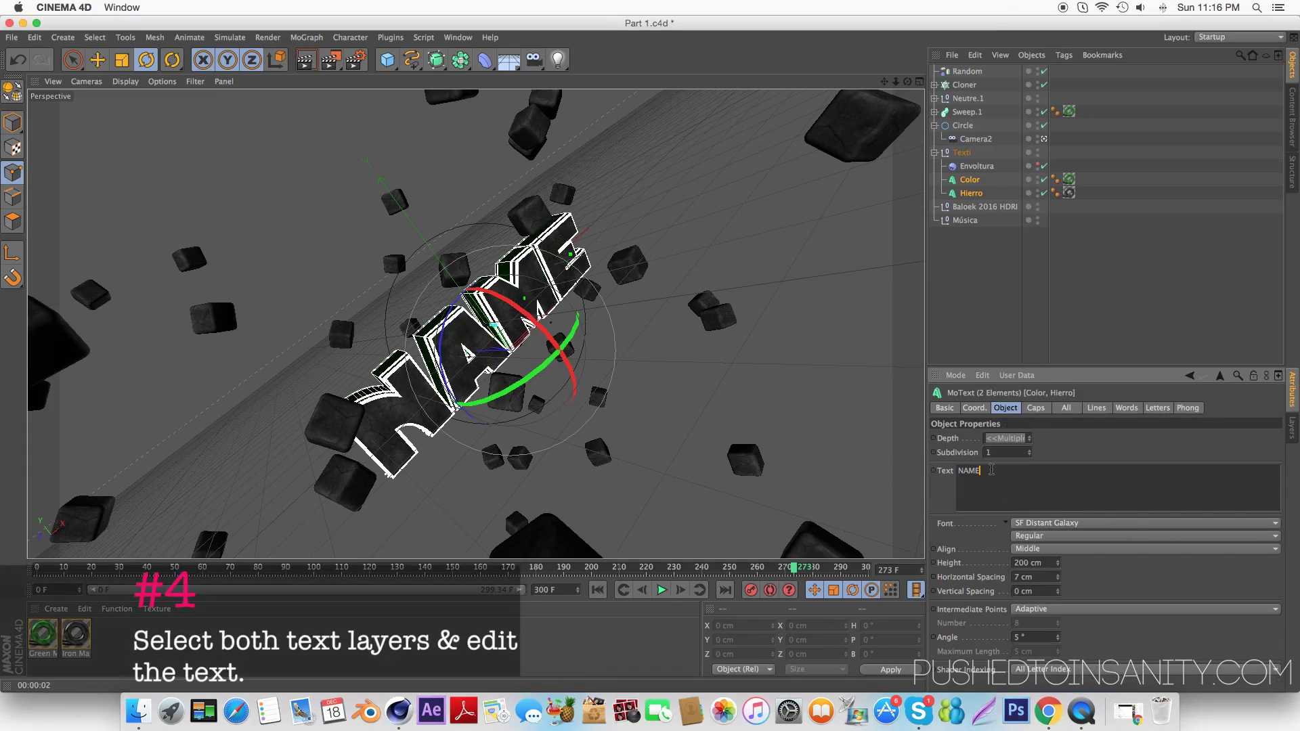
- Replace NAME with INSANITY, set the text height to 177 cm, and render the view
drag(992, 470, 959, 469)
key(BackSpace)
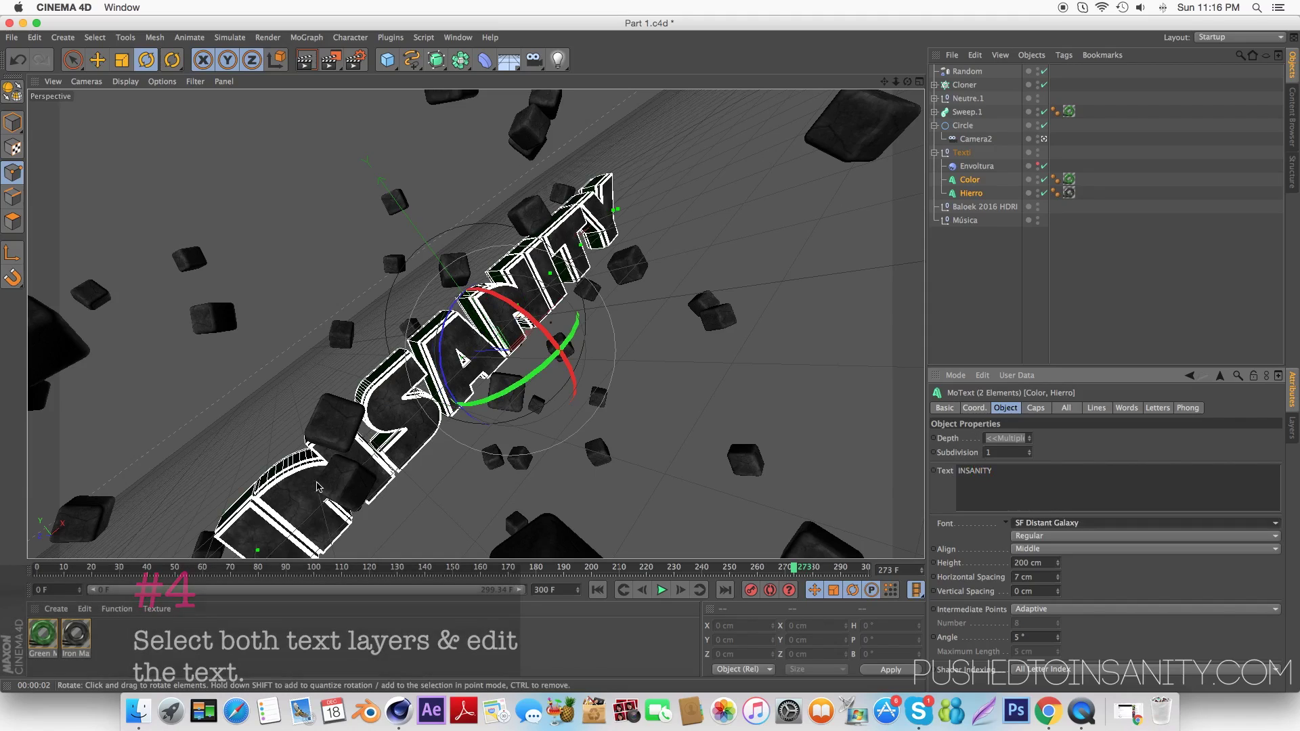
mouse_move(1058, 565)
mouse_down()
mouse_move(457, 574)
mouse_move(554, 571)
mouse_up()
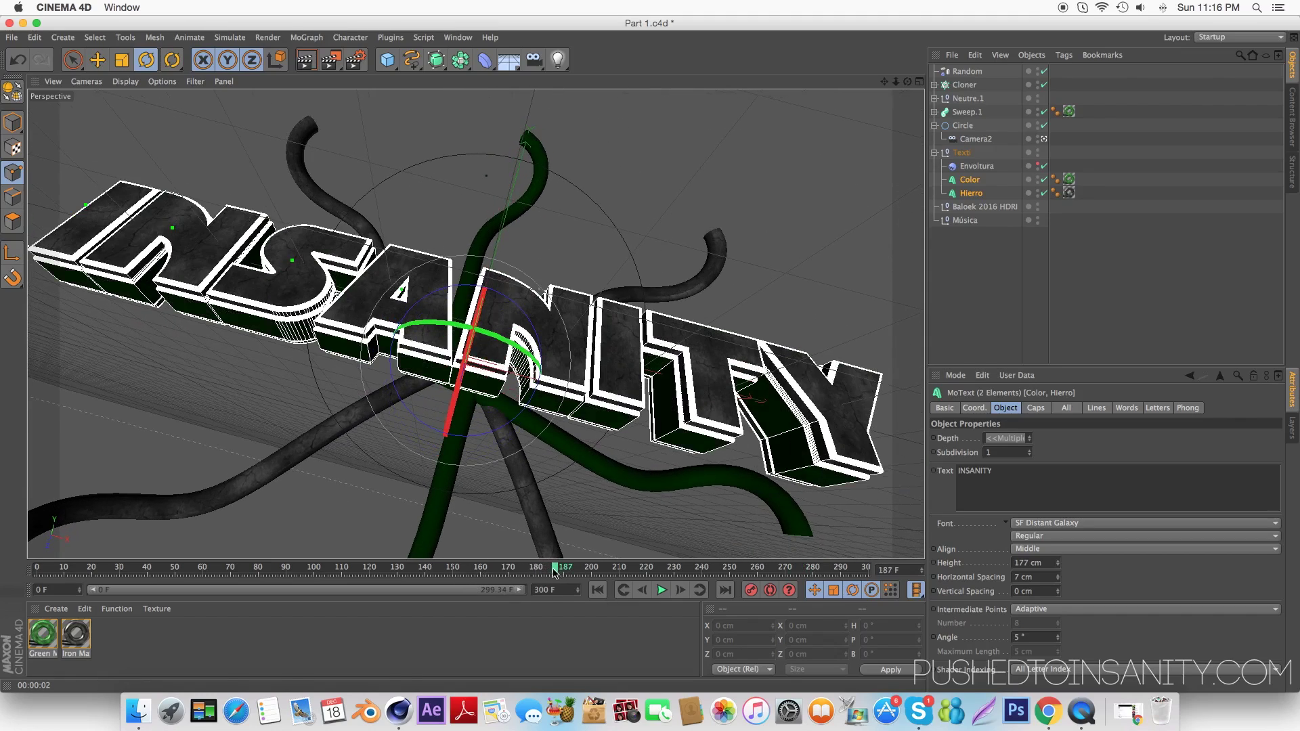
click(308, 67)
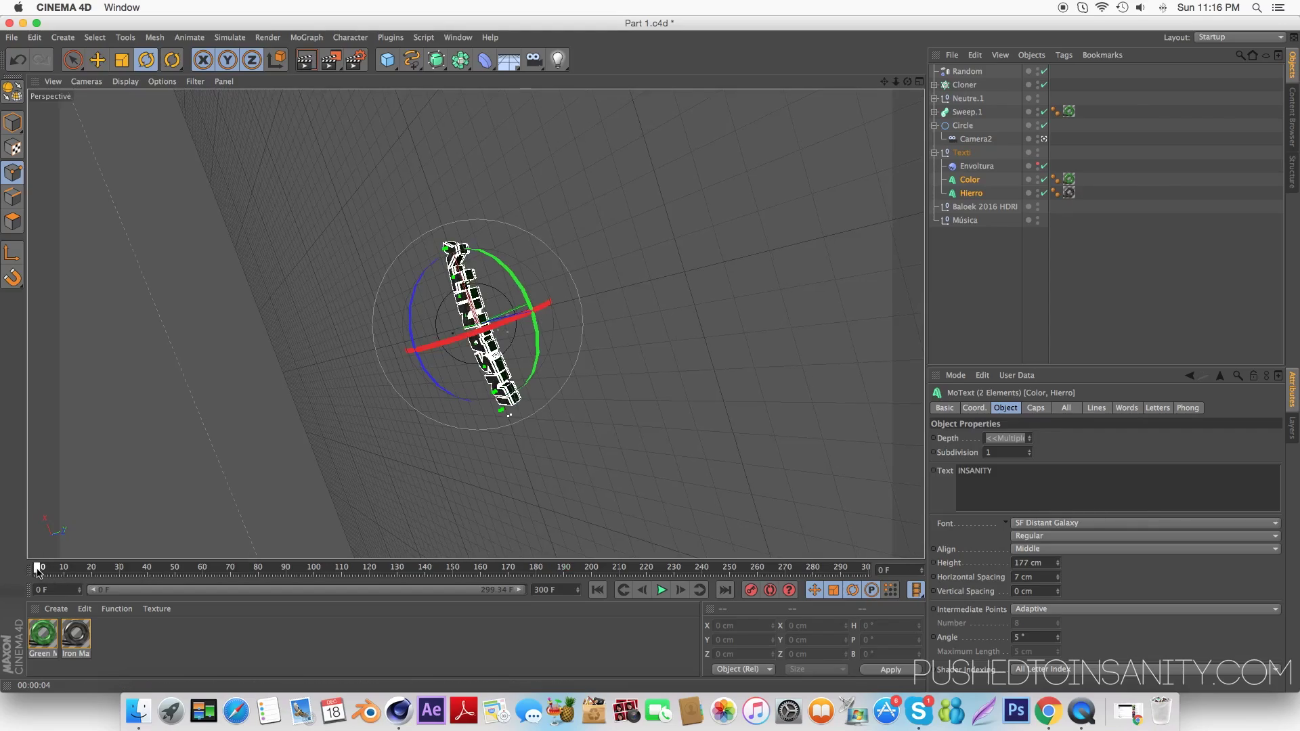
- Scrub the animation from frame 17 and render a preview at frame 188
click(85, 570)
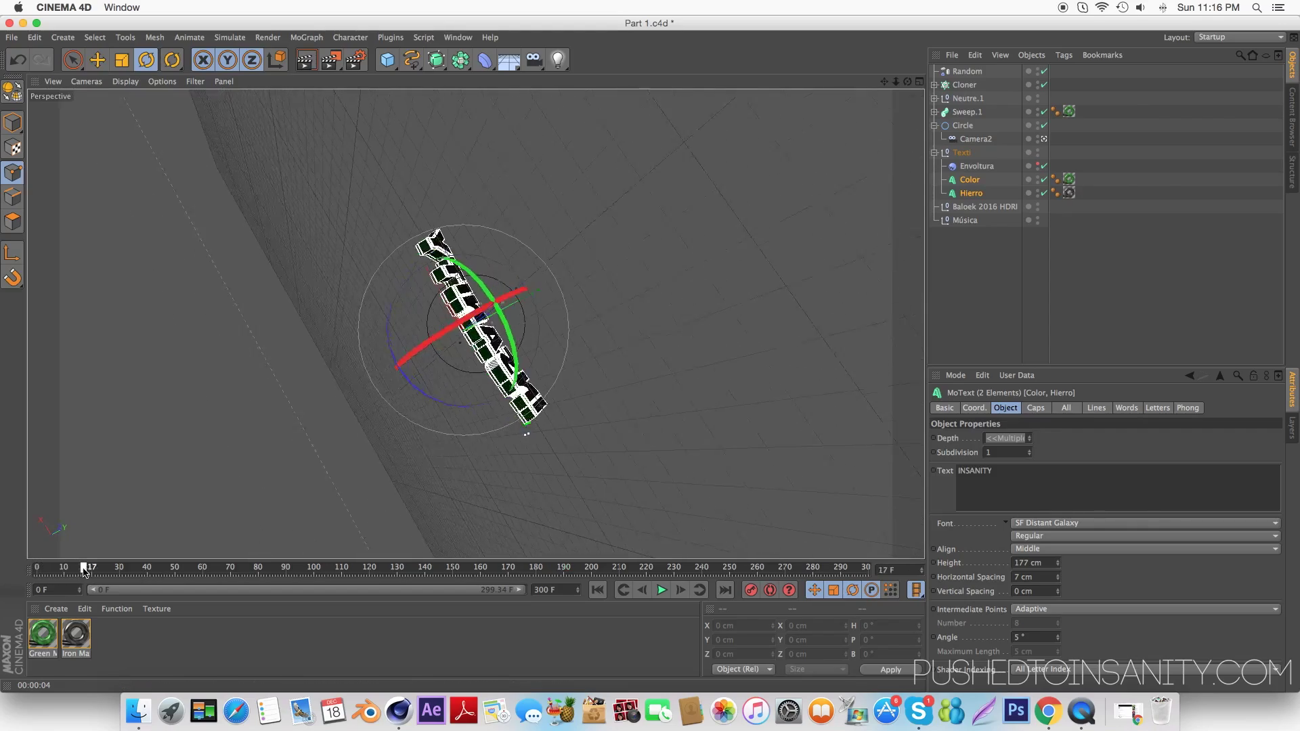
drag(84, 571, 532, 566)
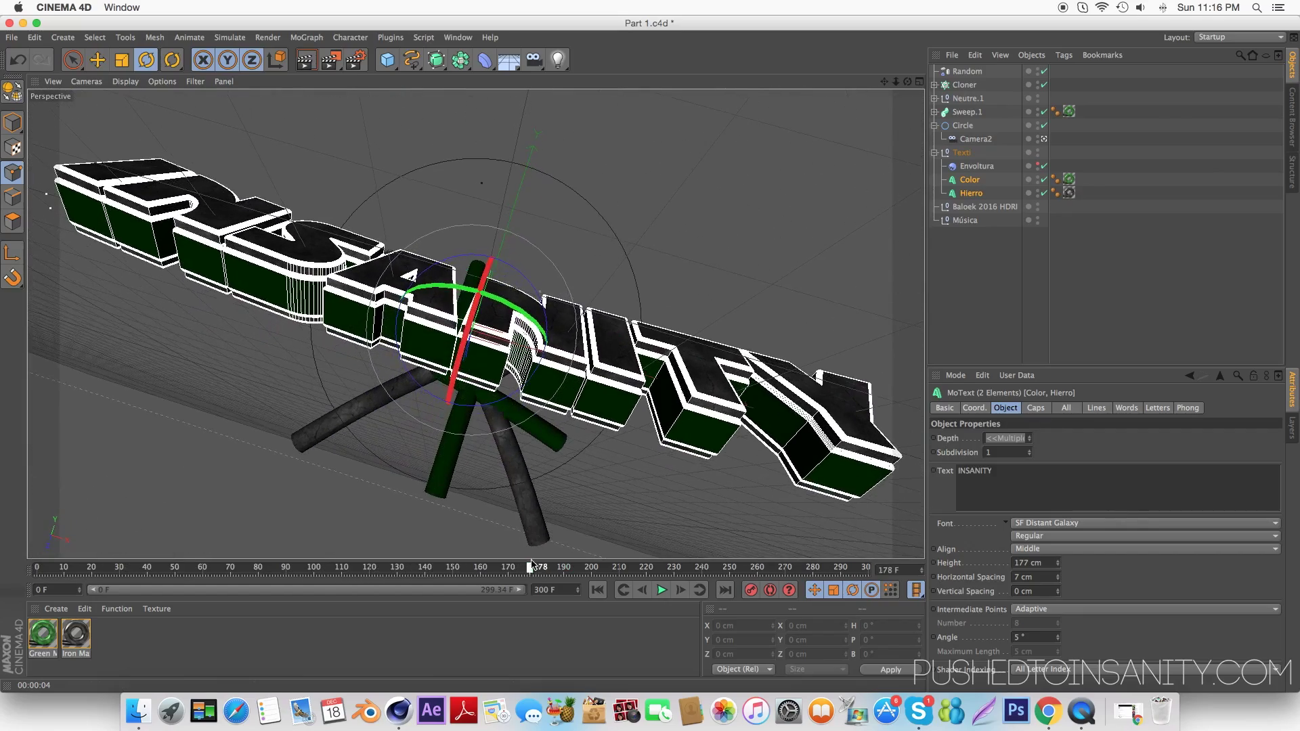
click(711, 411)
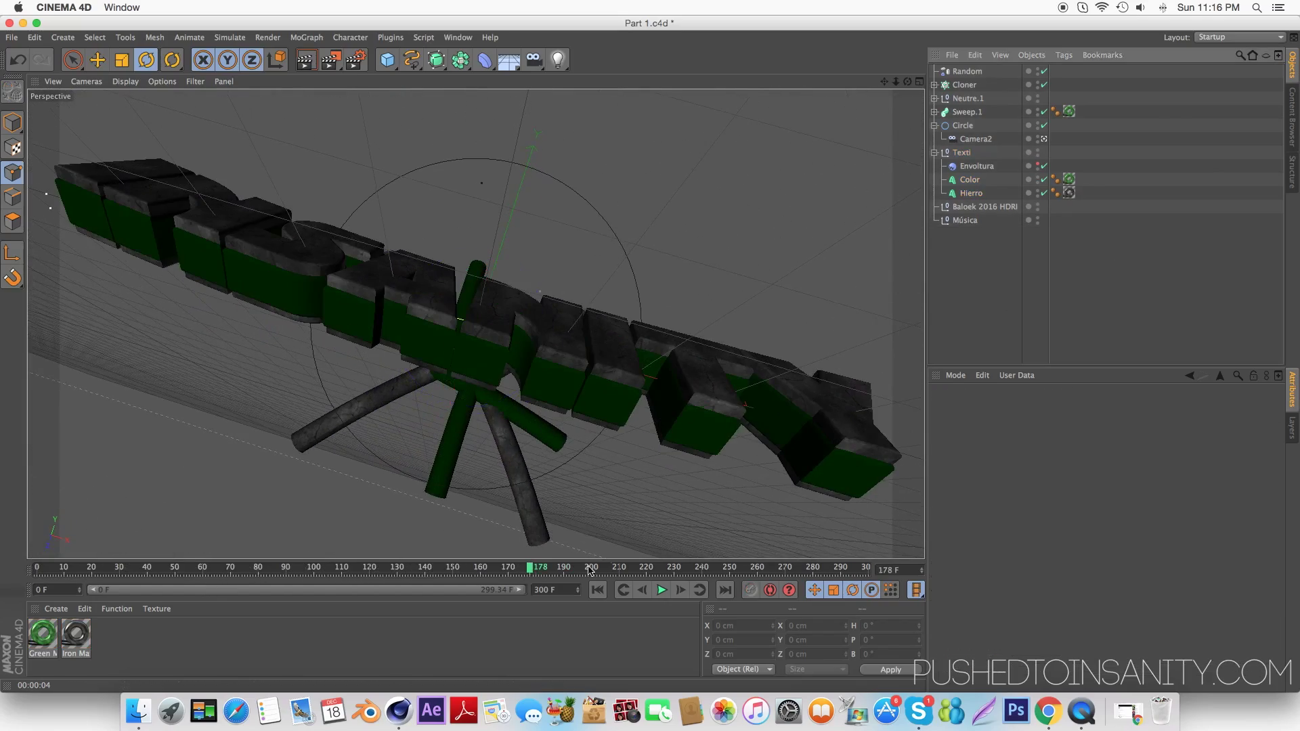
mouse_move(533, 570)
mouse_down()
mouse_move(839, 562)
mouse_move(553, 566)
mouse_up()
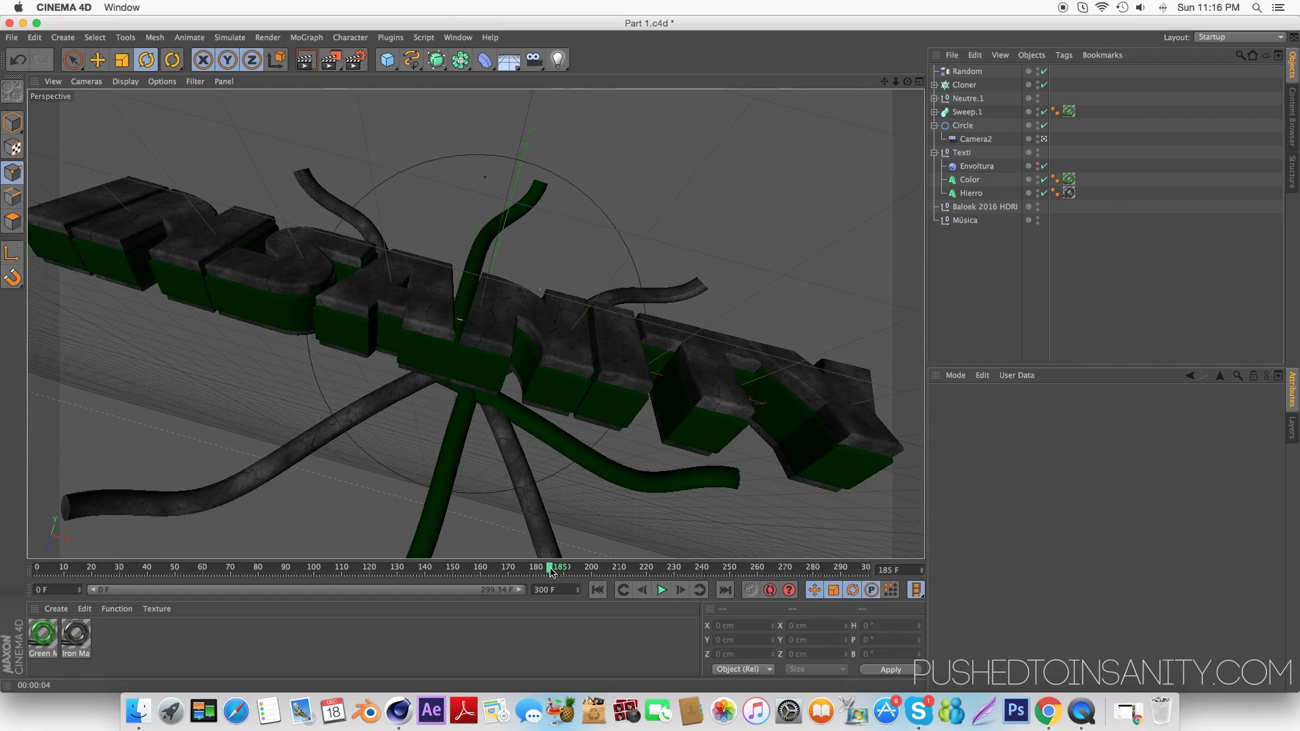
drag(552, 572, 557, 568)
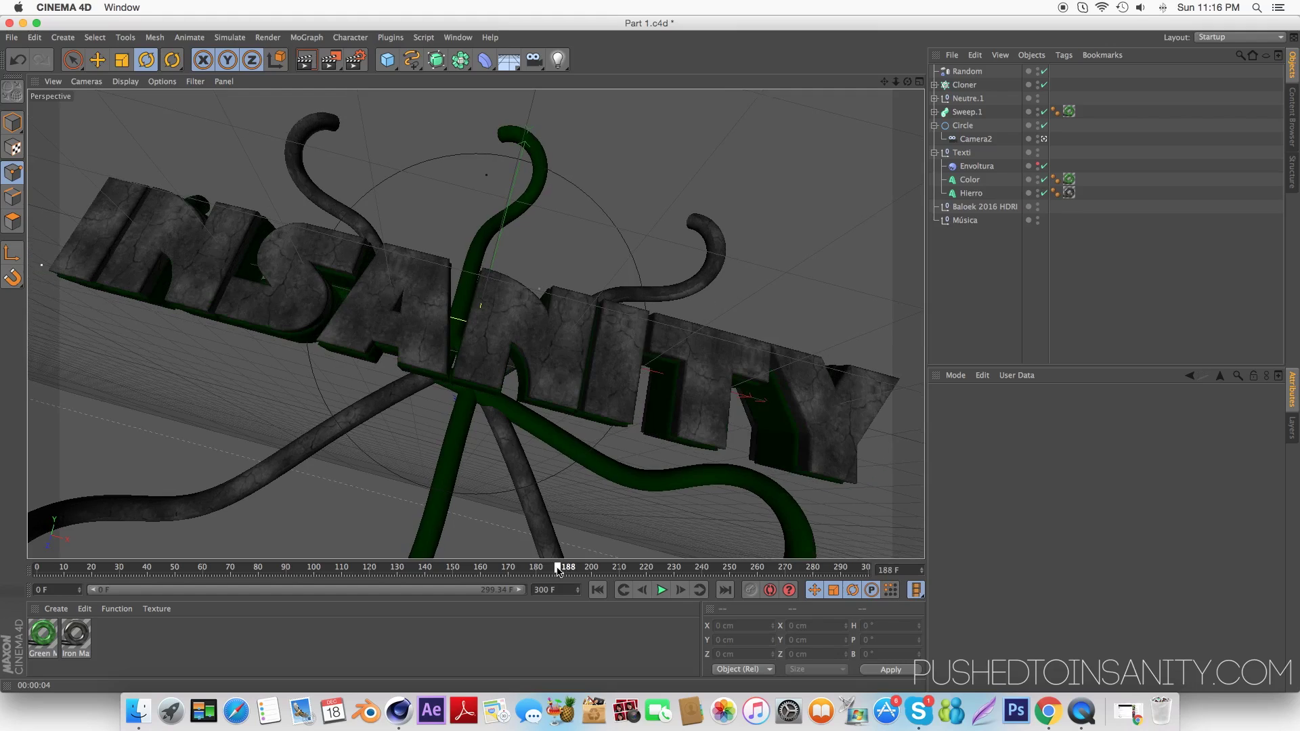
click(298, 59)
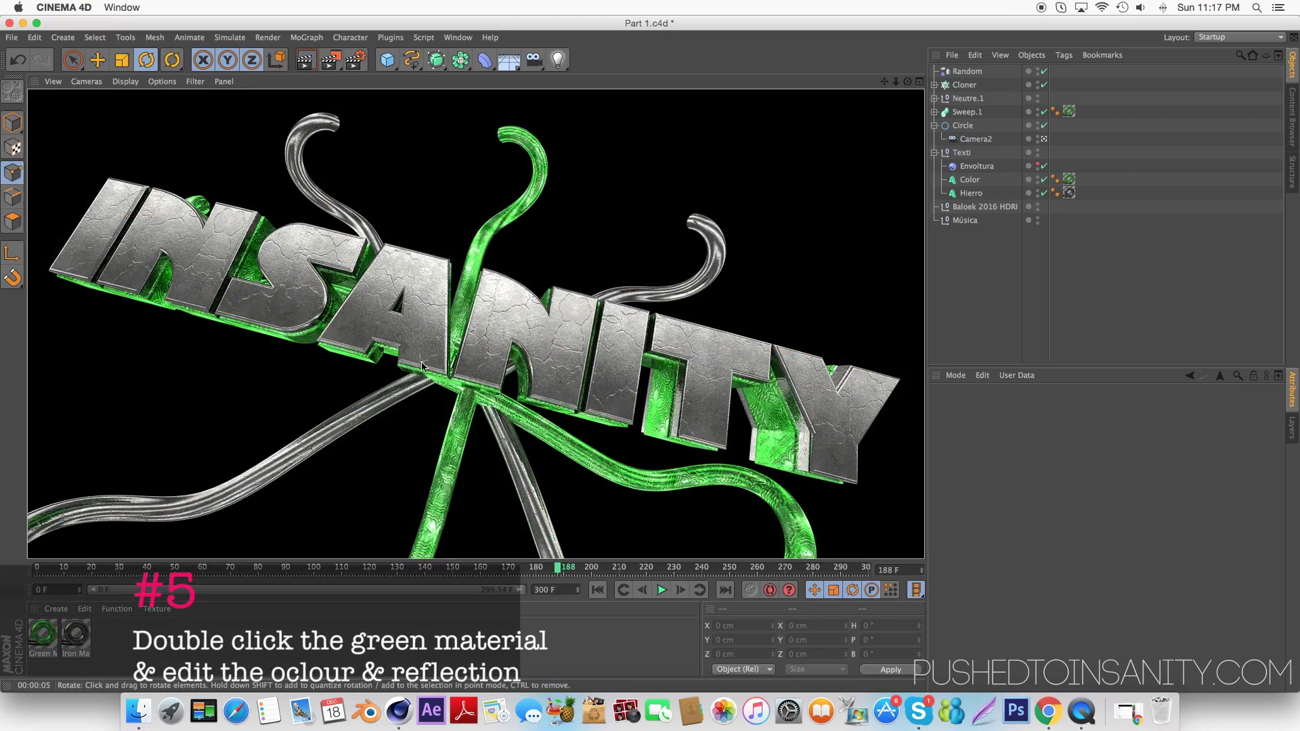
- Change the Green material's colour to red (255, 0, 0)
double_click(44, 637)
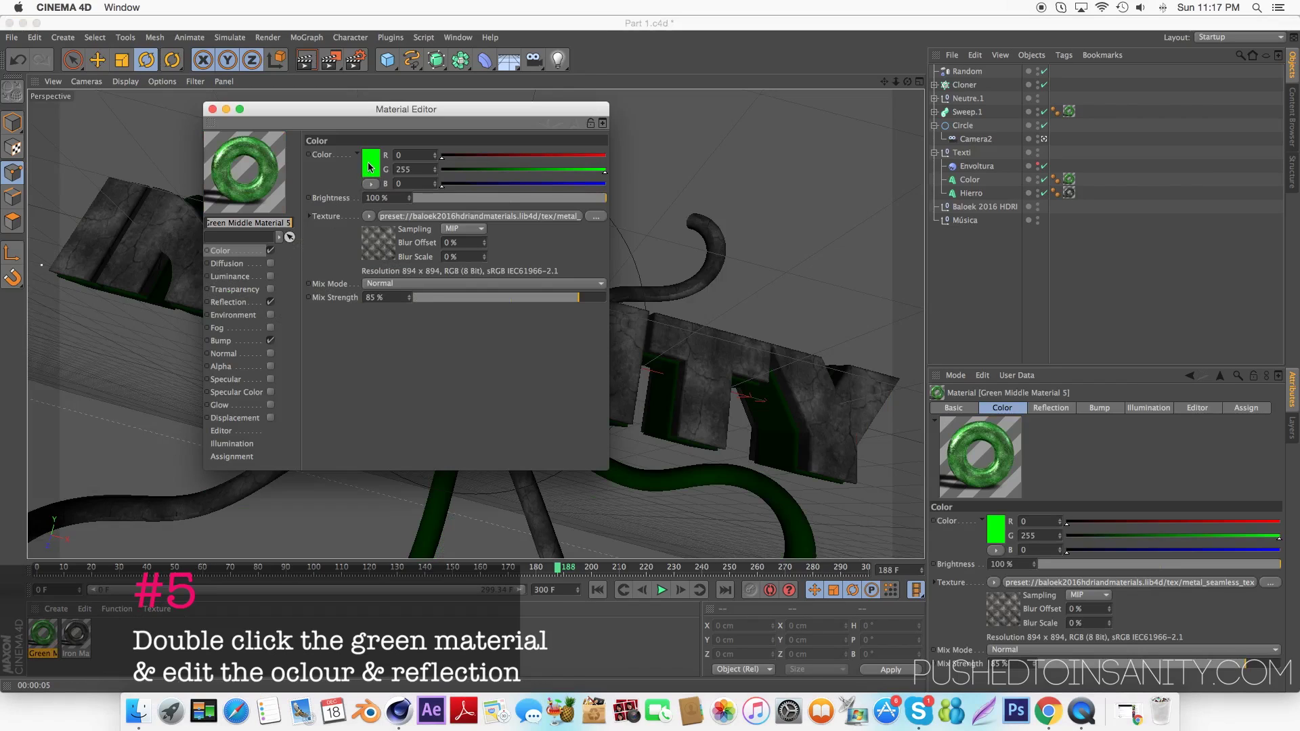
click(370, 167)
drag(381, 120, 333, 122)
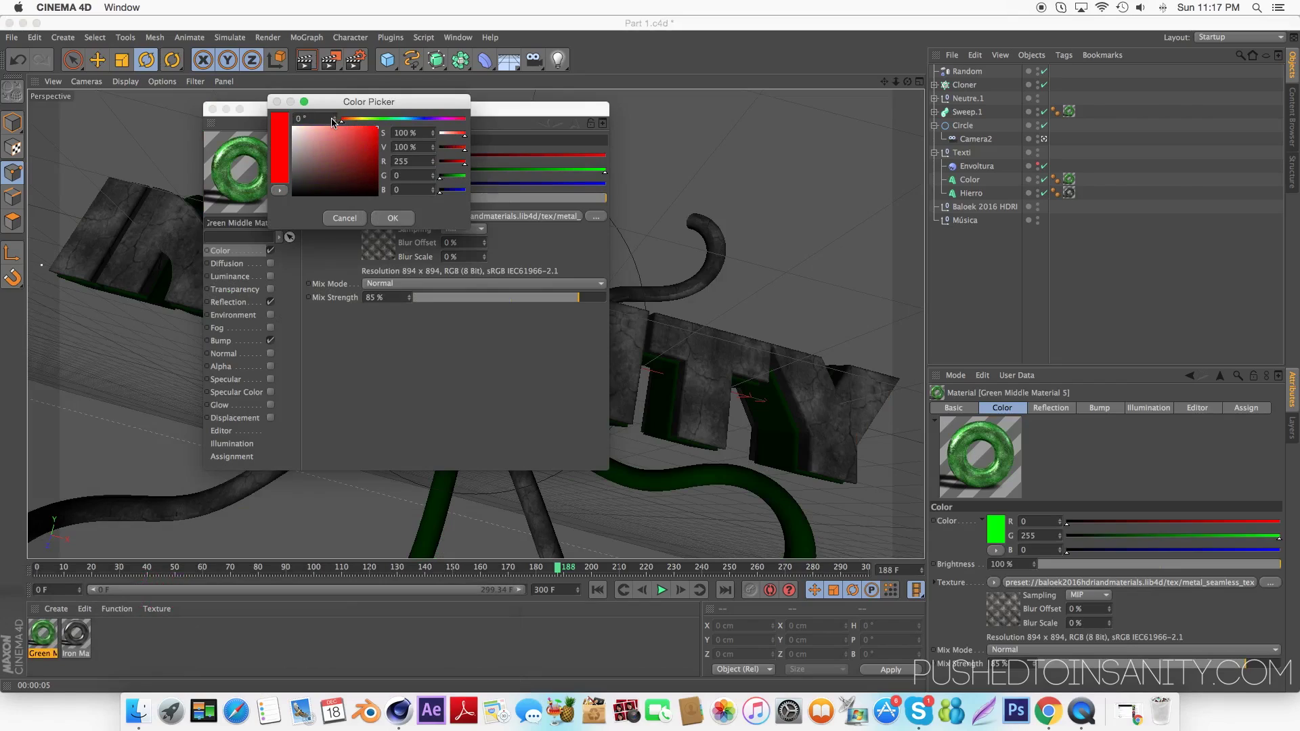
click(387, 215)
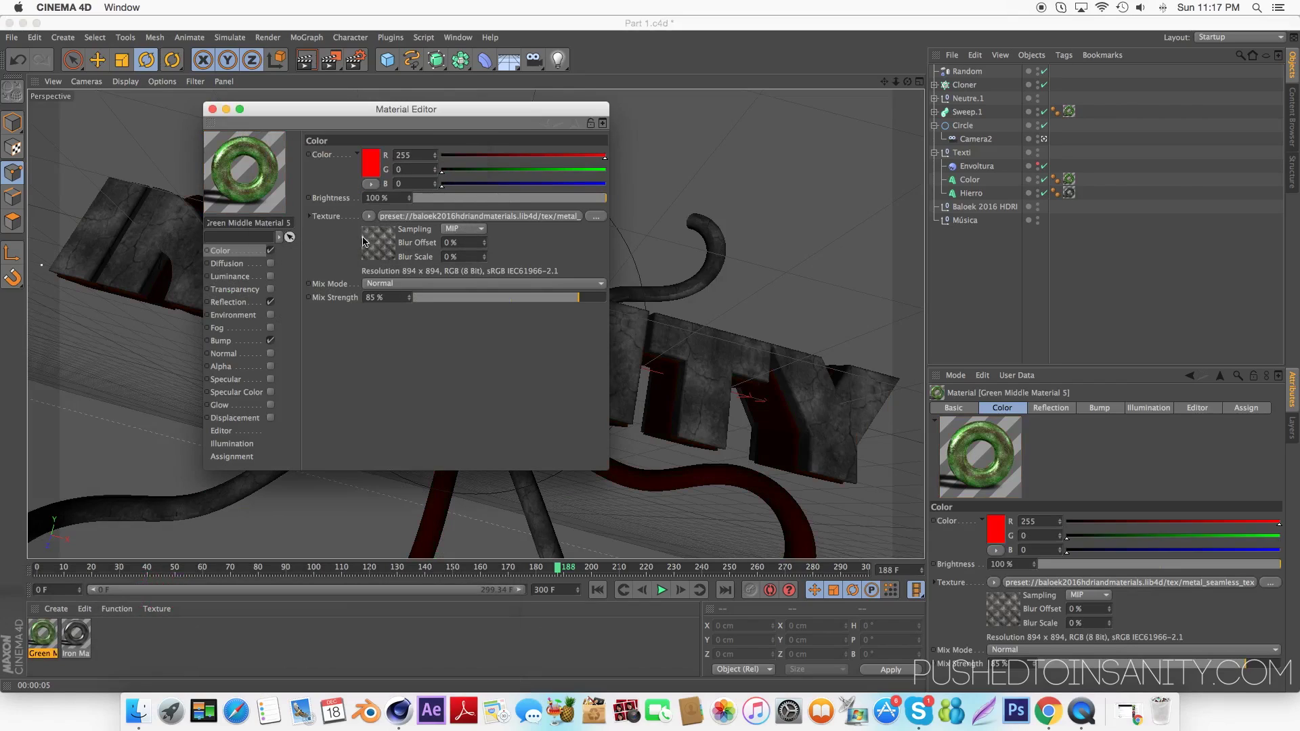
- Make the material's reflection colour red as well and close the Material Editor
click(245, 302)
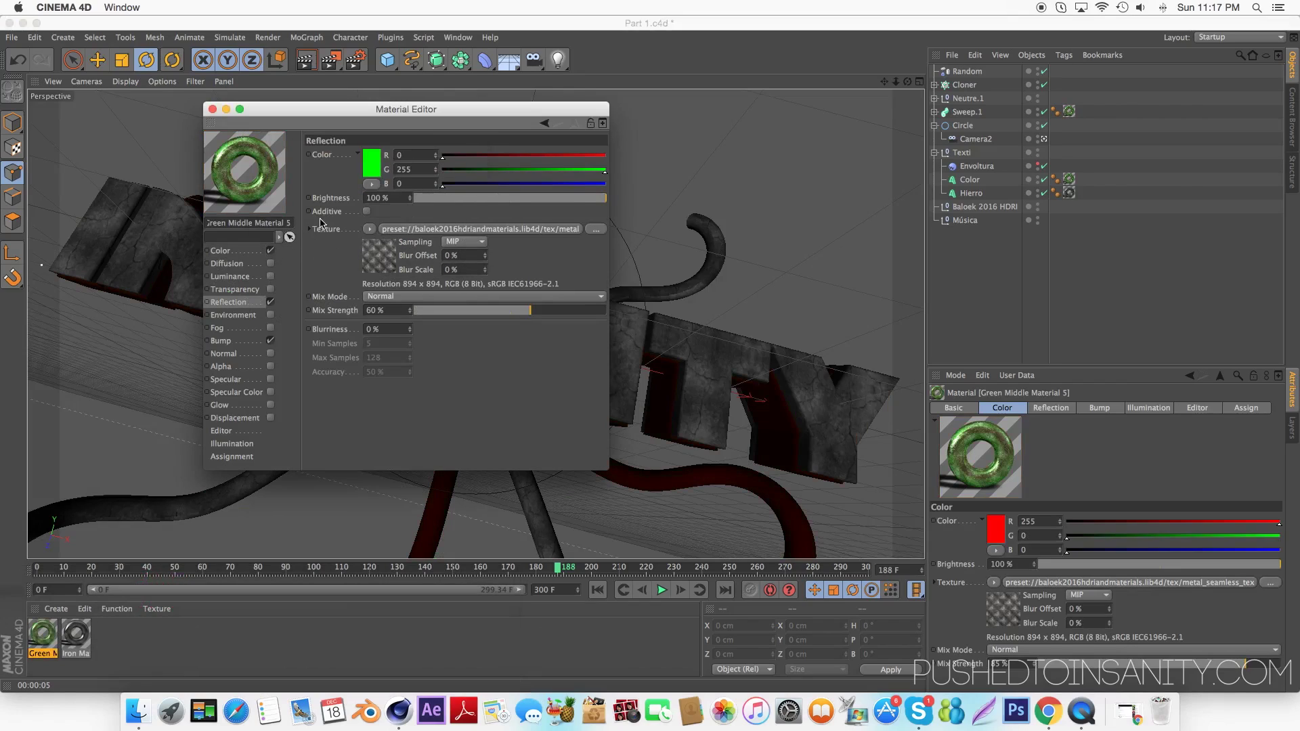
click(370, 170)
drag(377, 121, 338, 121)
click(389, 218)
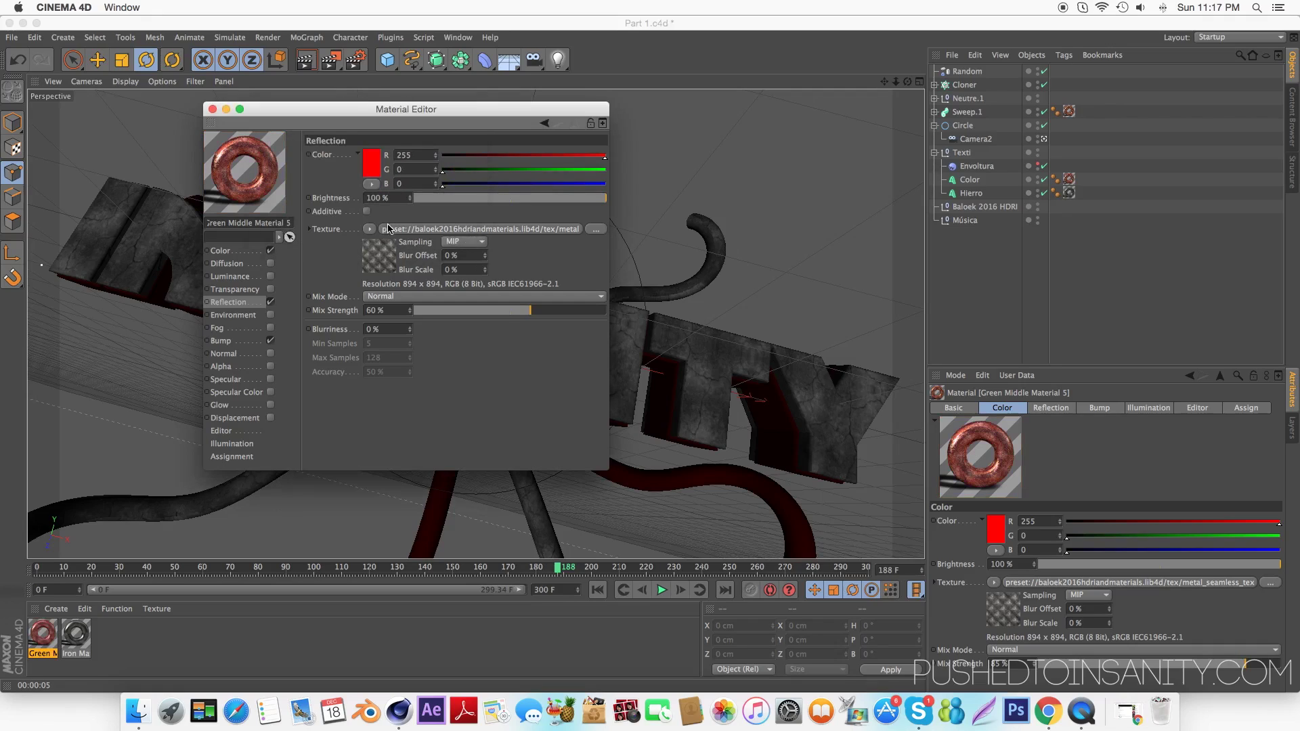
click(253, 341)
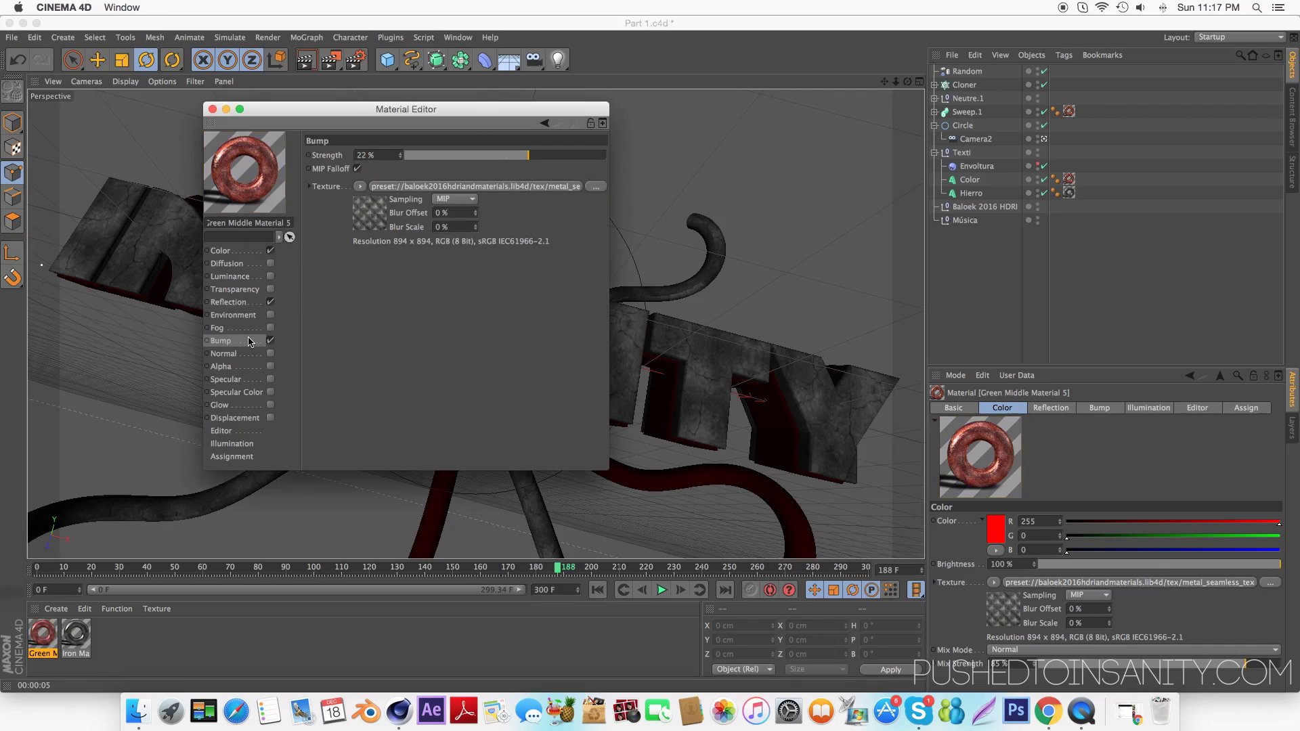
click(212, 109)
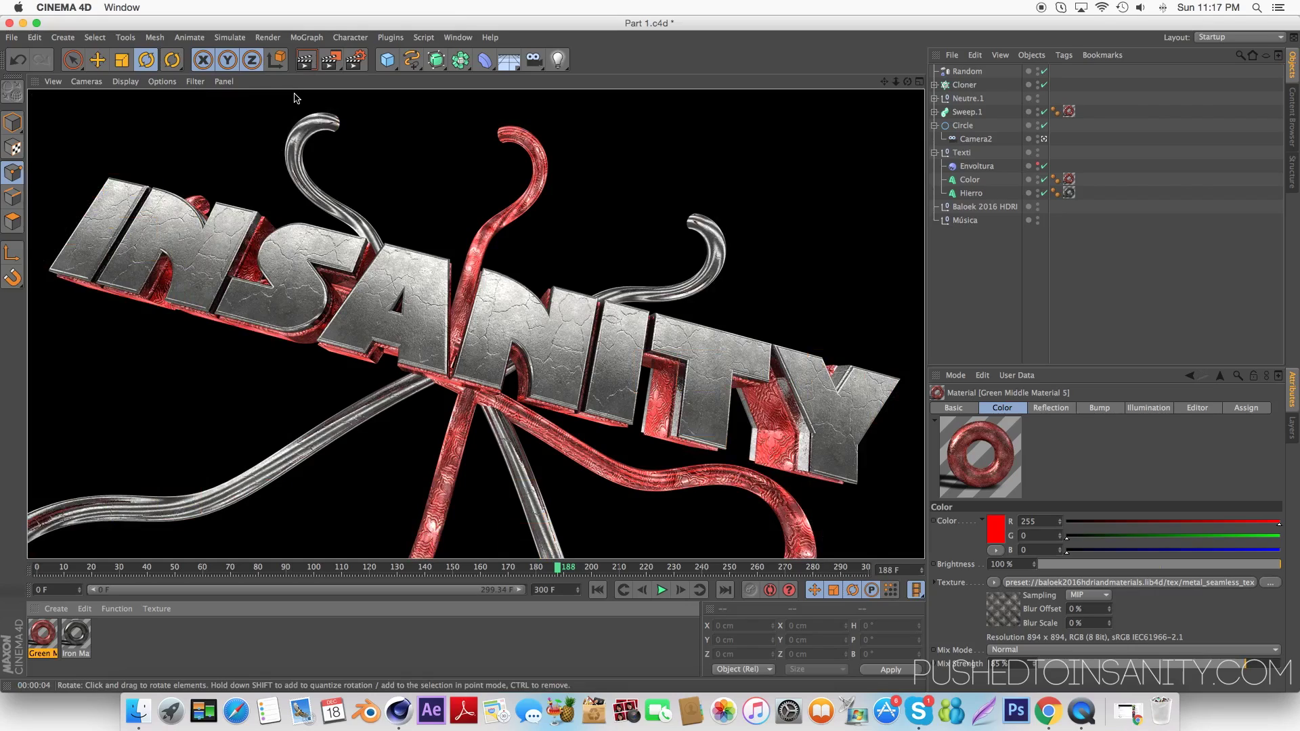
- Change the accent material's colour to magenta
double_click(43, 635)
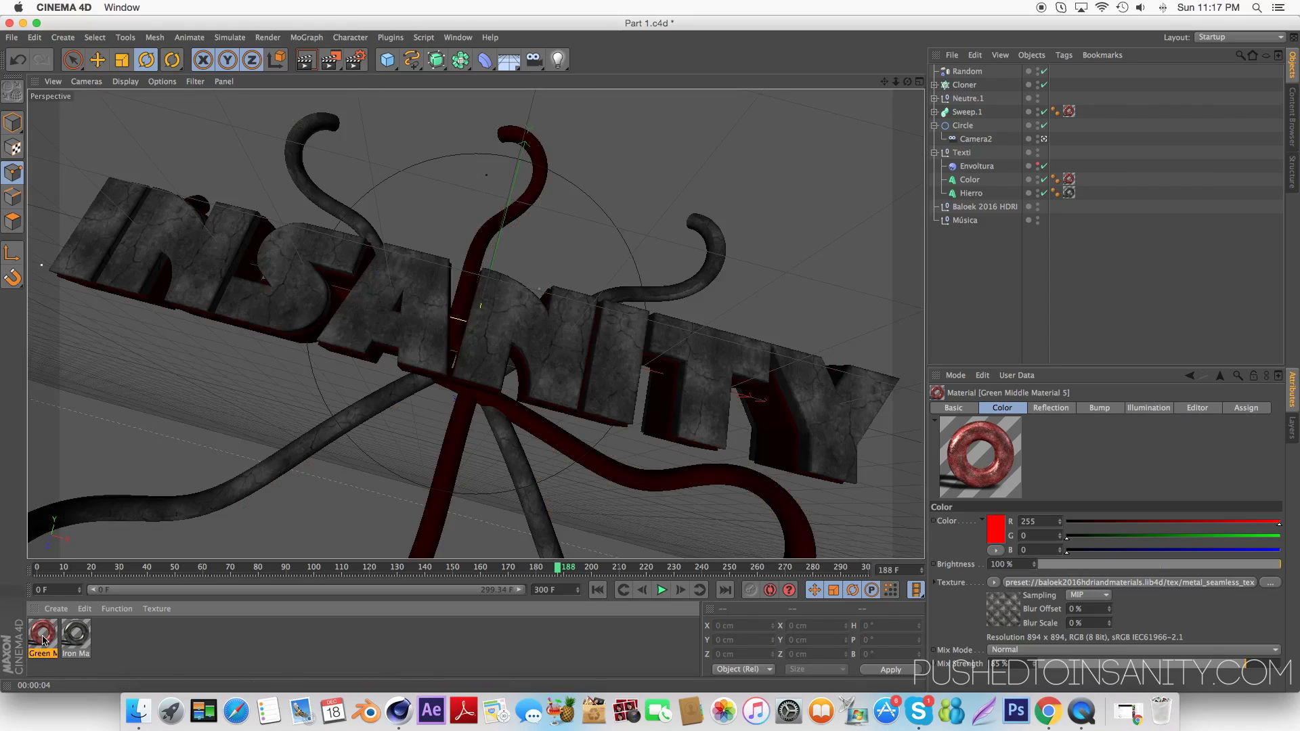
click(251, 235)
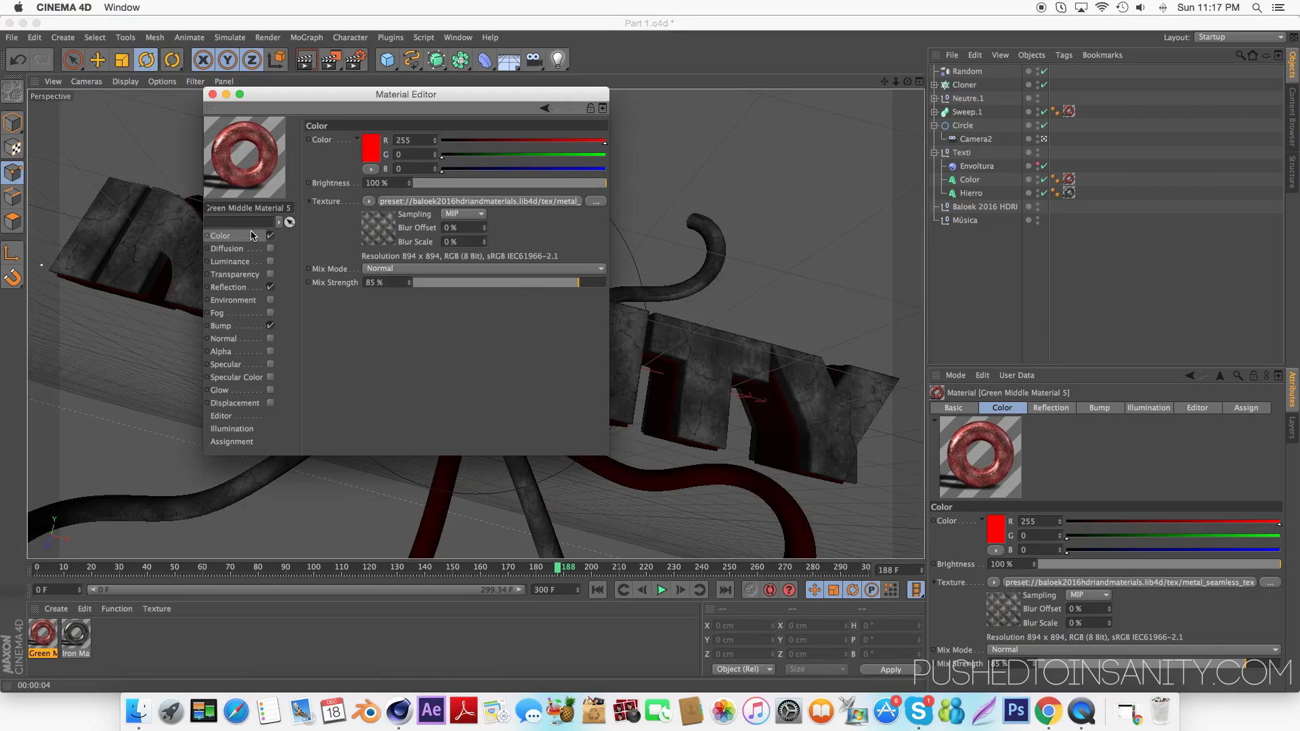
click(364, 153)
drag(433, 108, 445, 107)
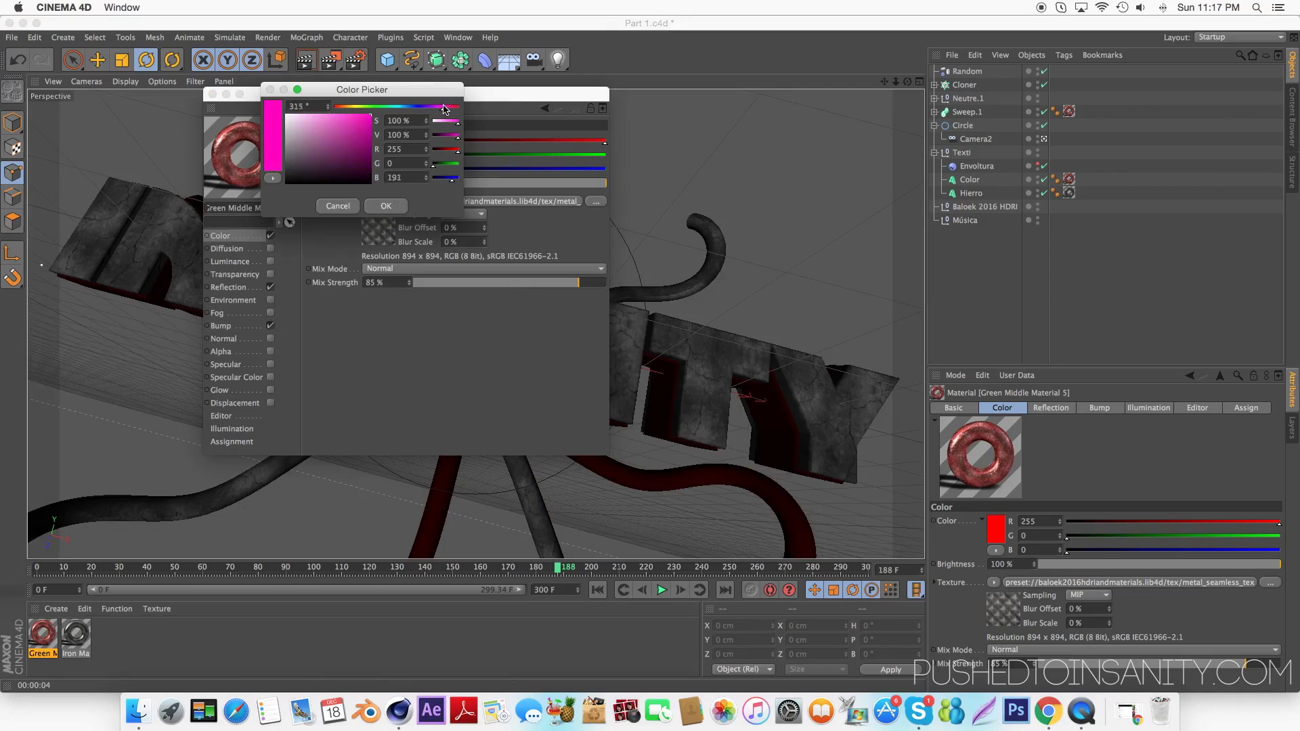
click(391, 205)
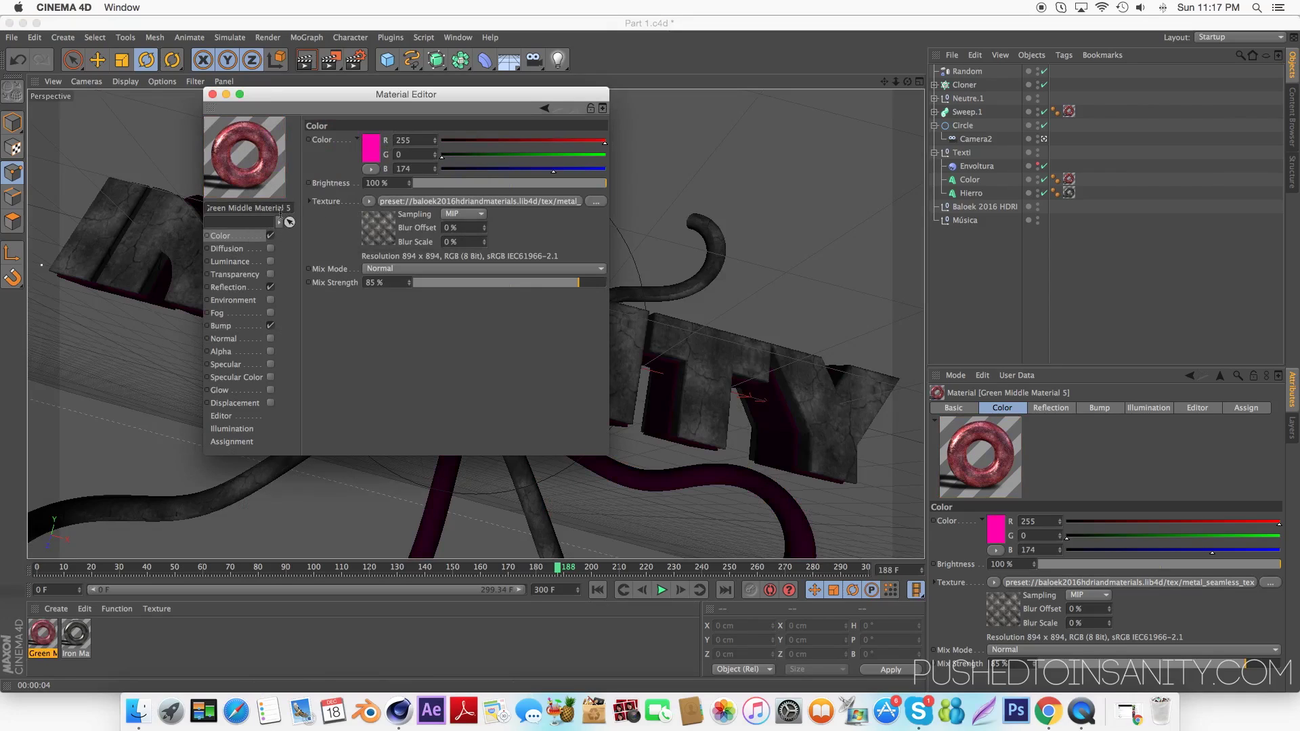
- Make the material's reflection colour magenta and close the Material Editor
click(243, 287)
click(371, 154)
drag(439, 129, 449, 112)
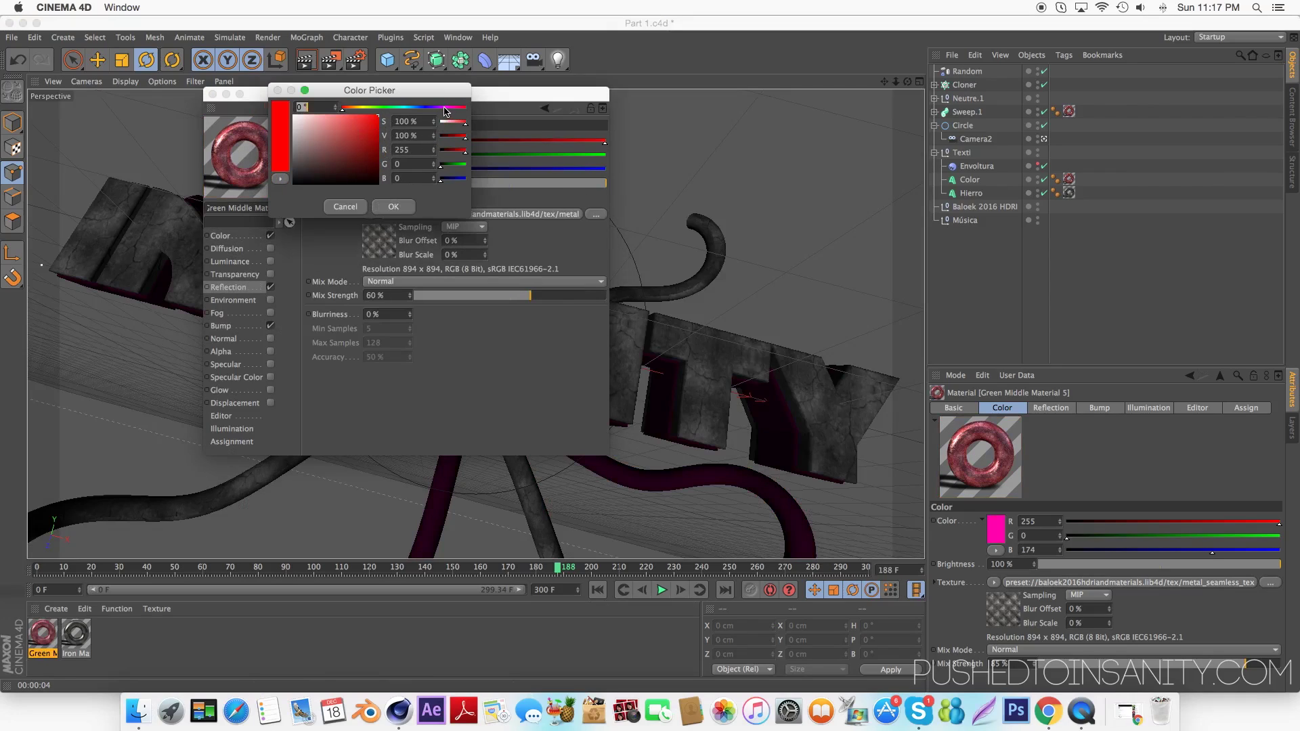
click(404, 205)
click(212, 94)
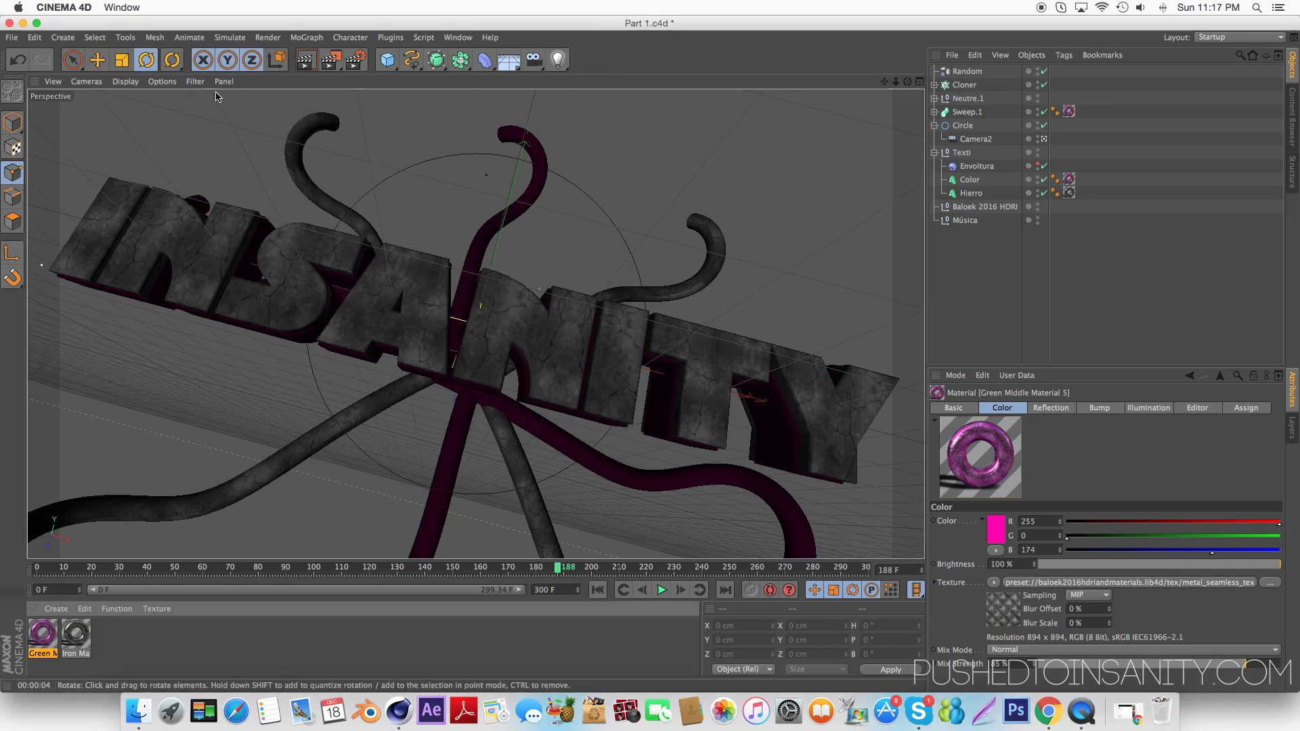
- Preview the magenta look in a render, then undo the material back to green
key(alt+r)
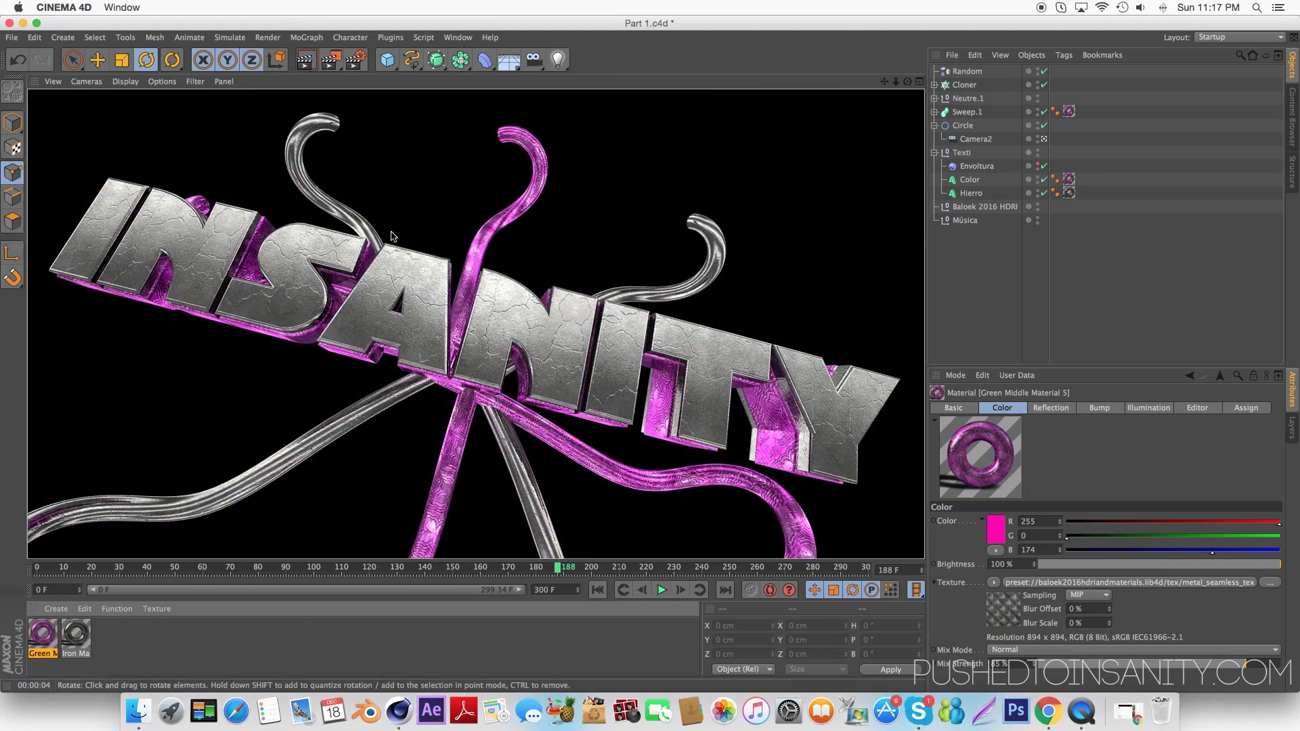
key(alt+r)
key(ctrl+z)
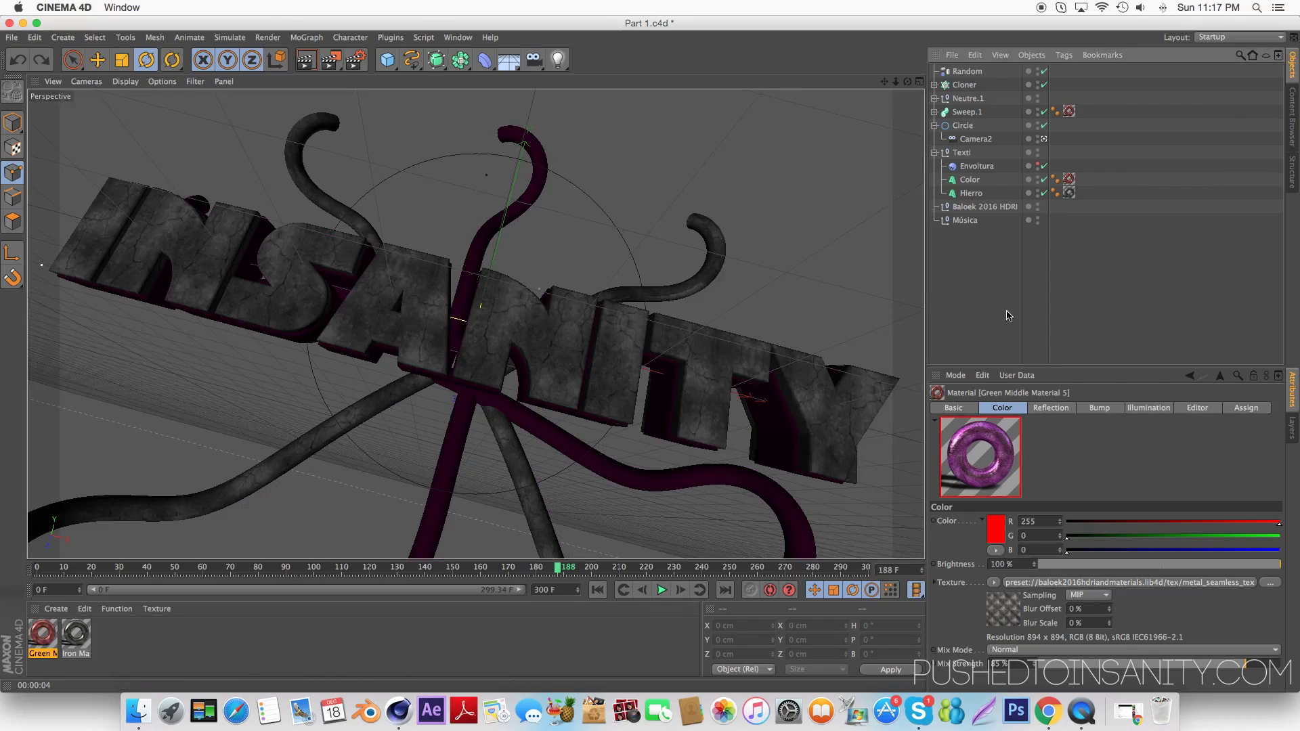
key(ctrl+z)
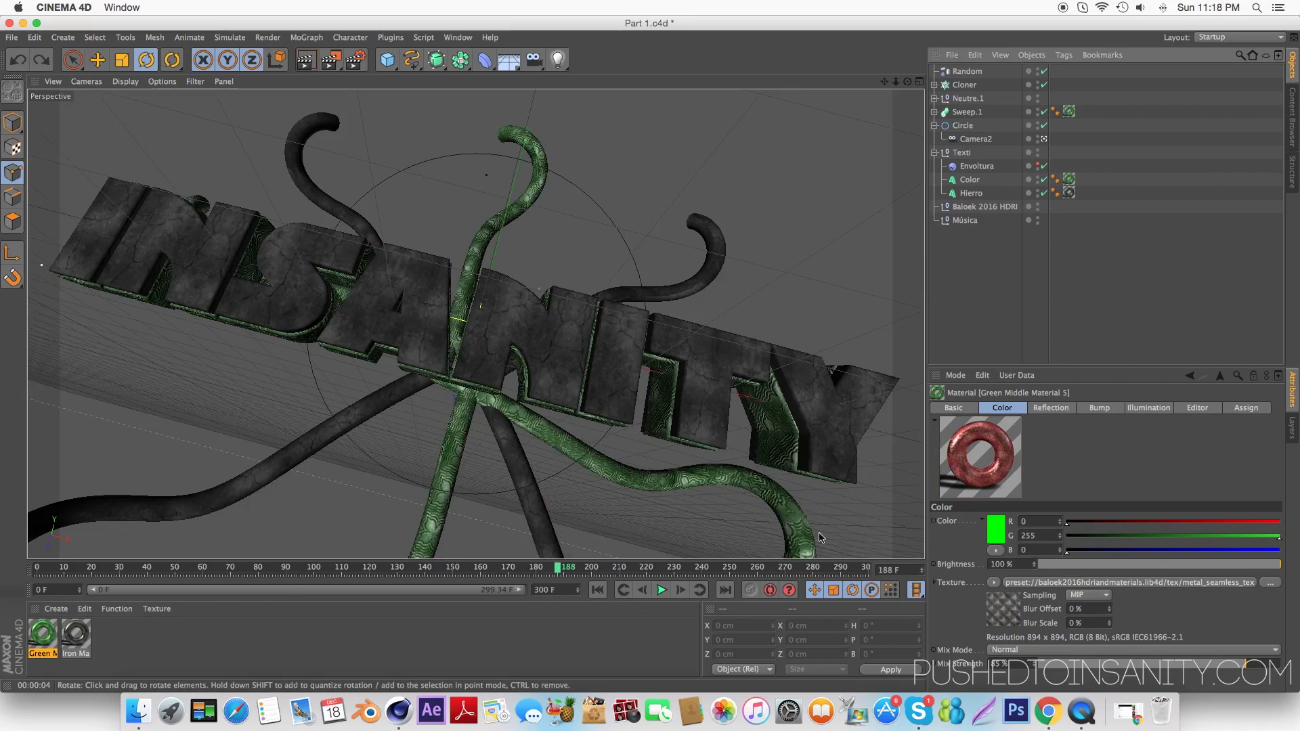
- Set the render output to PNG files named Render in a new Desktop folder called Render
drag(557, 569, 158, 569)
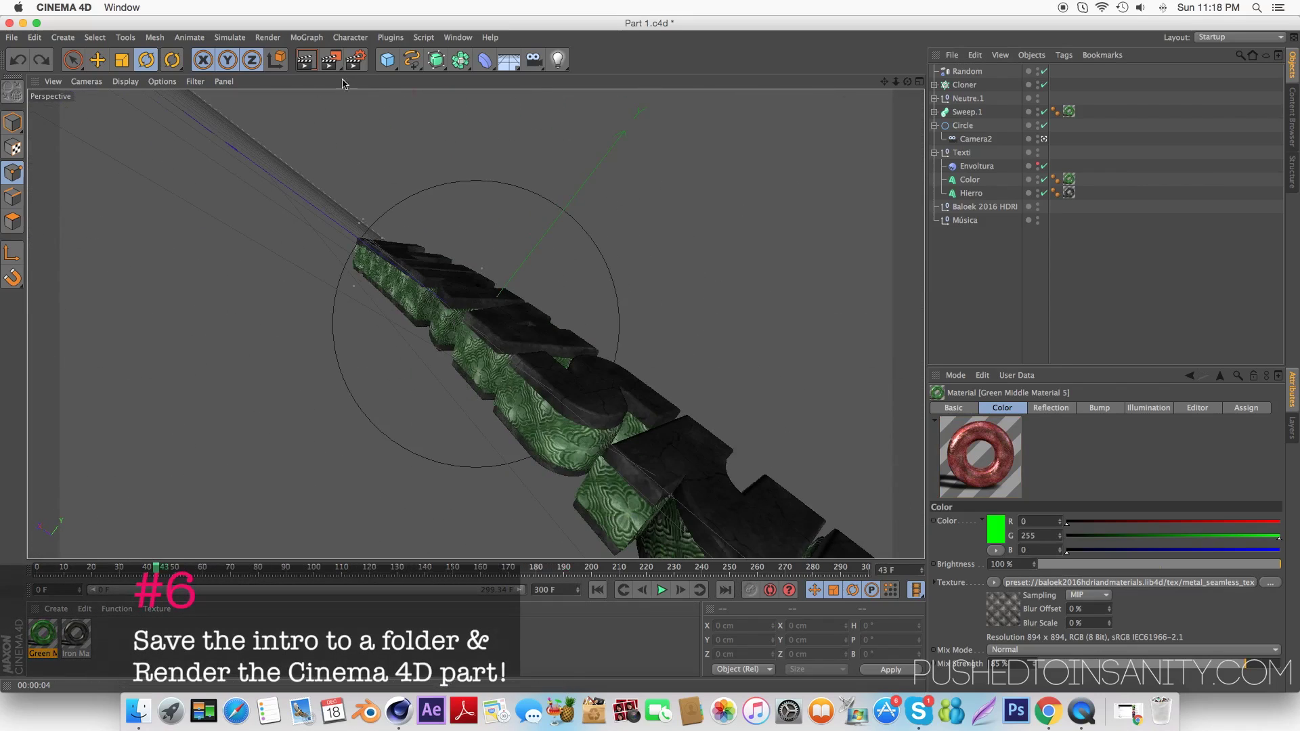
click(355, 60)
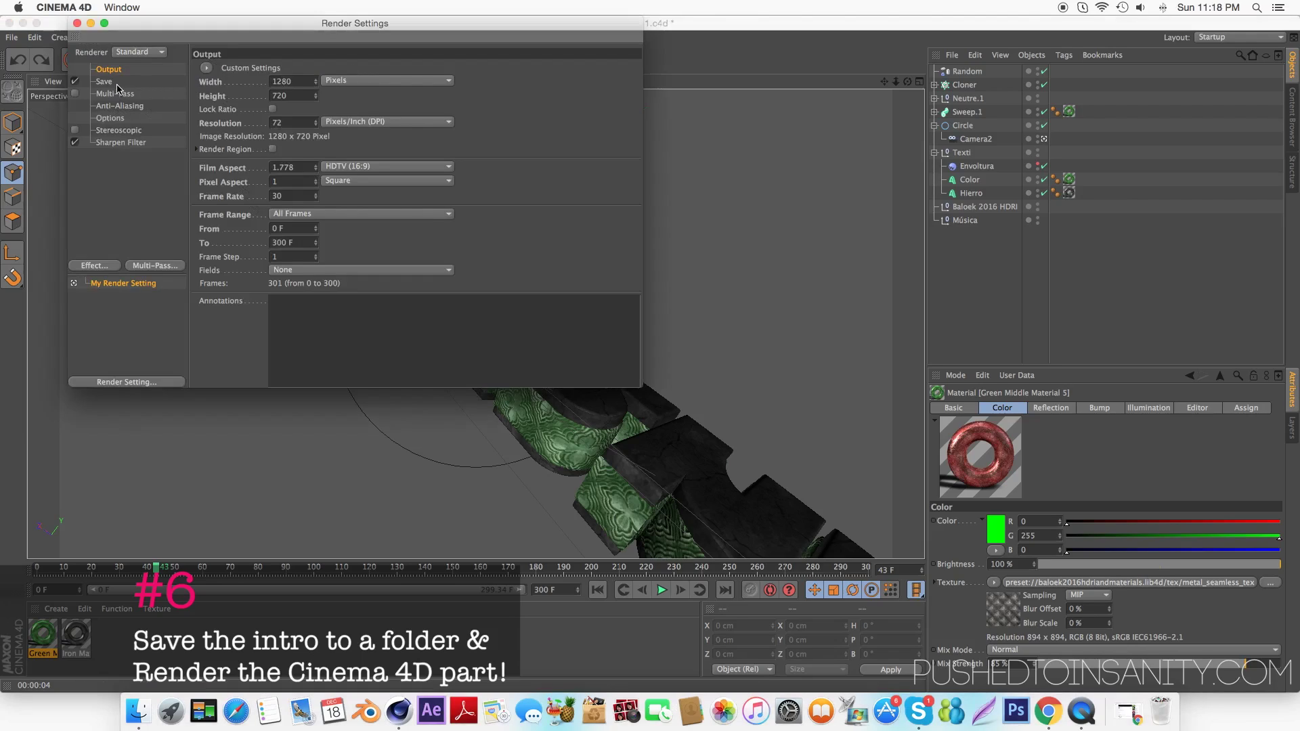
click(116, 82)
click(618, 97)
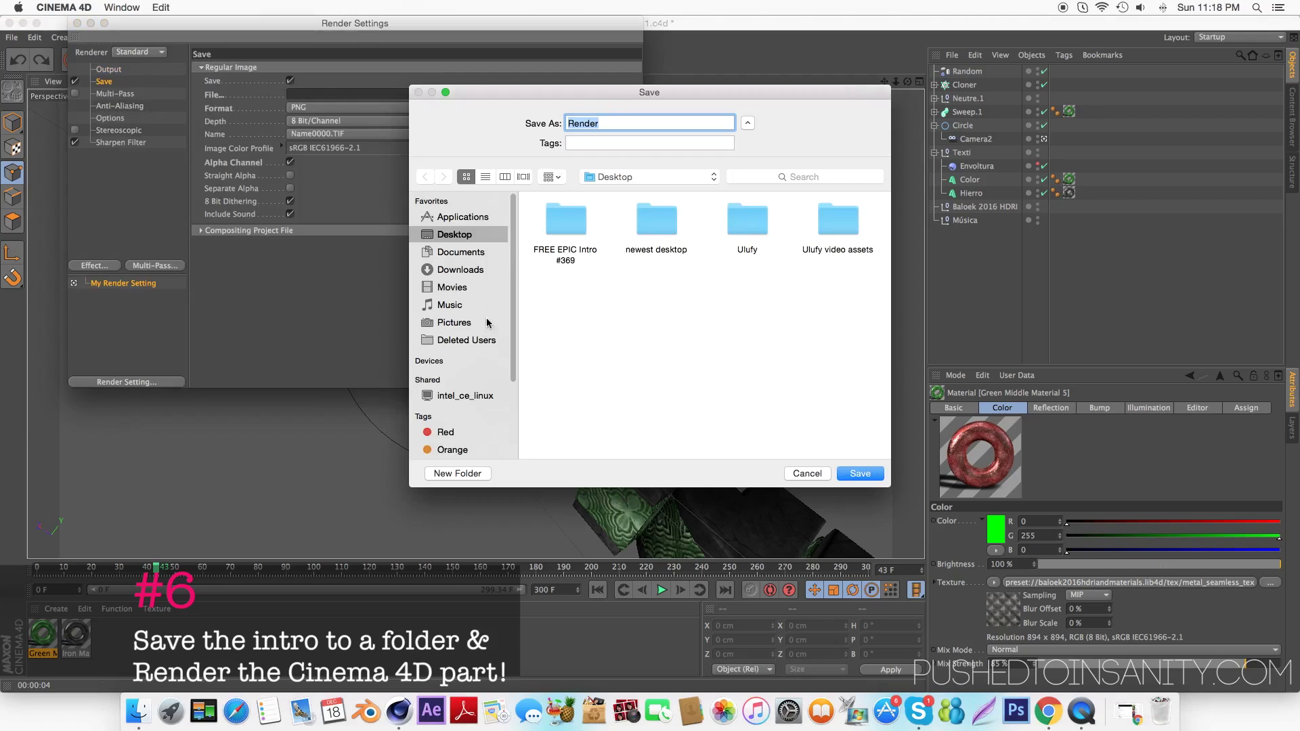
click(457, 473)
text(R)
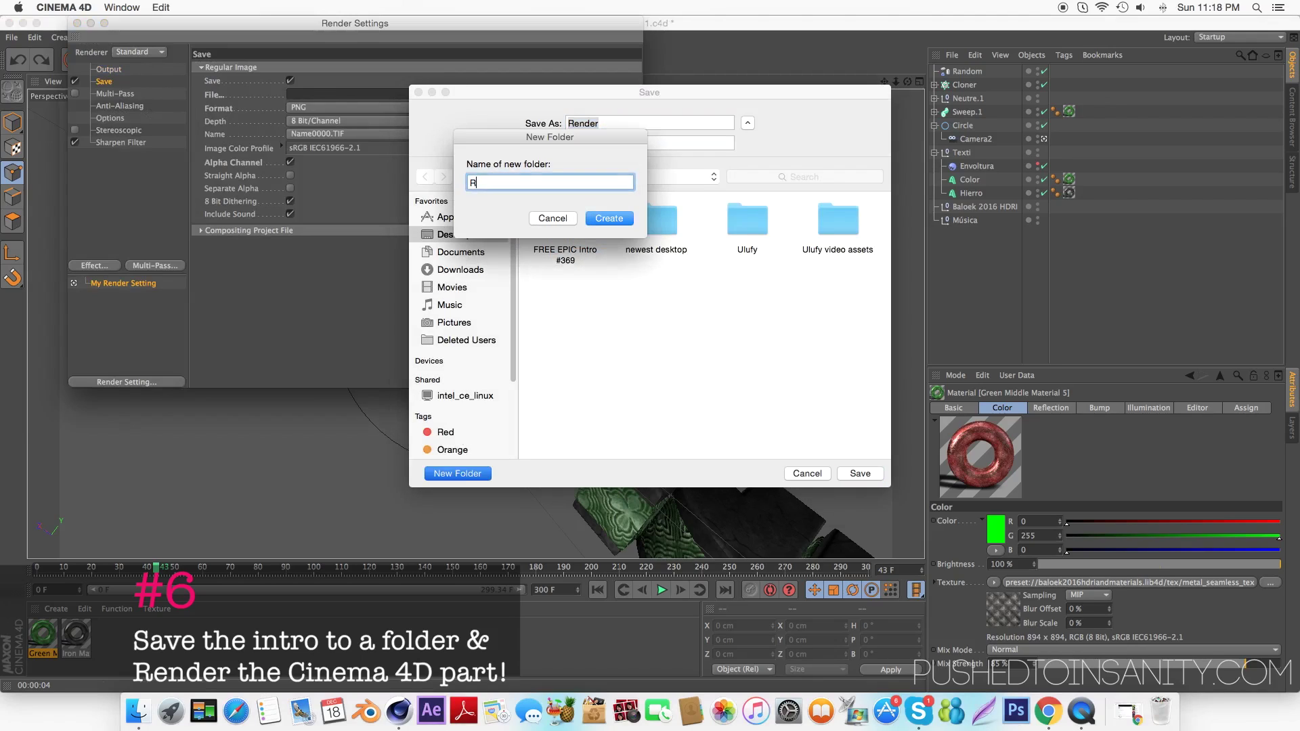
text(ender)
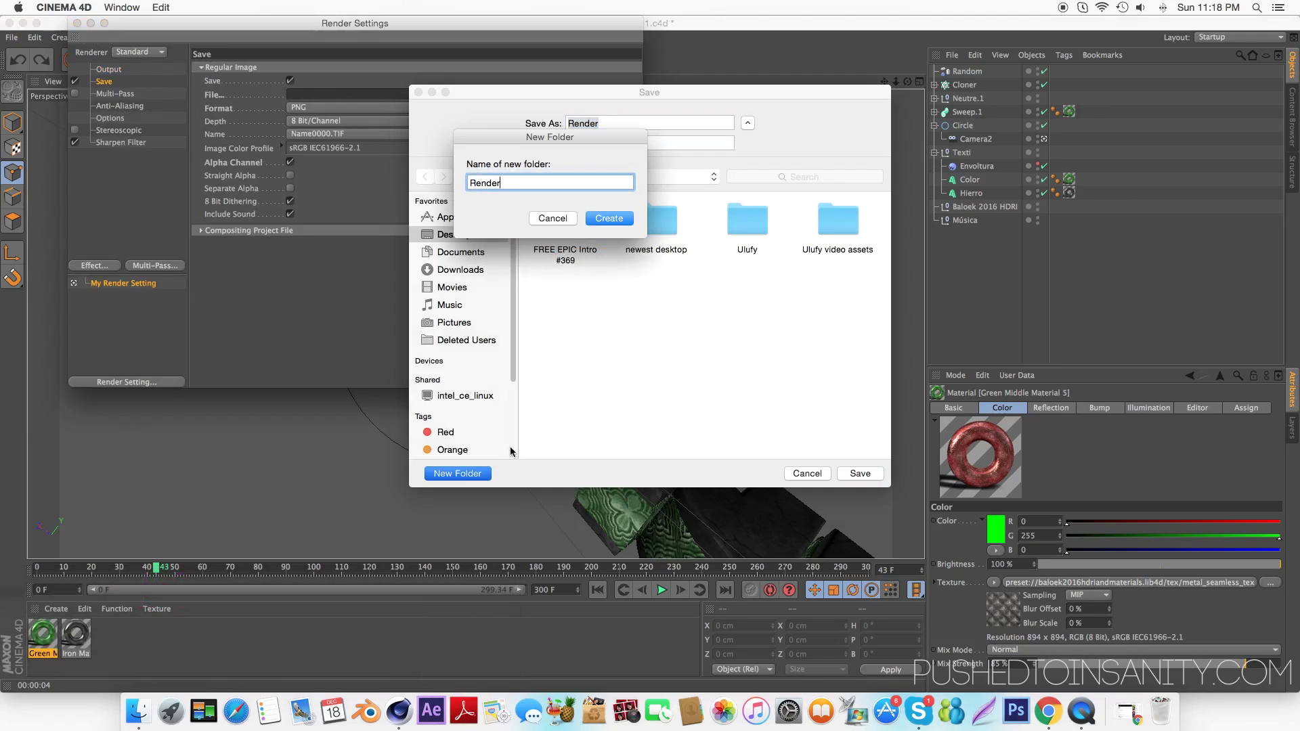
click(609, 219)
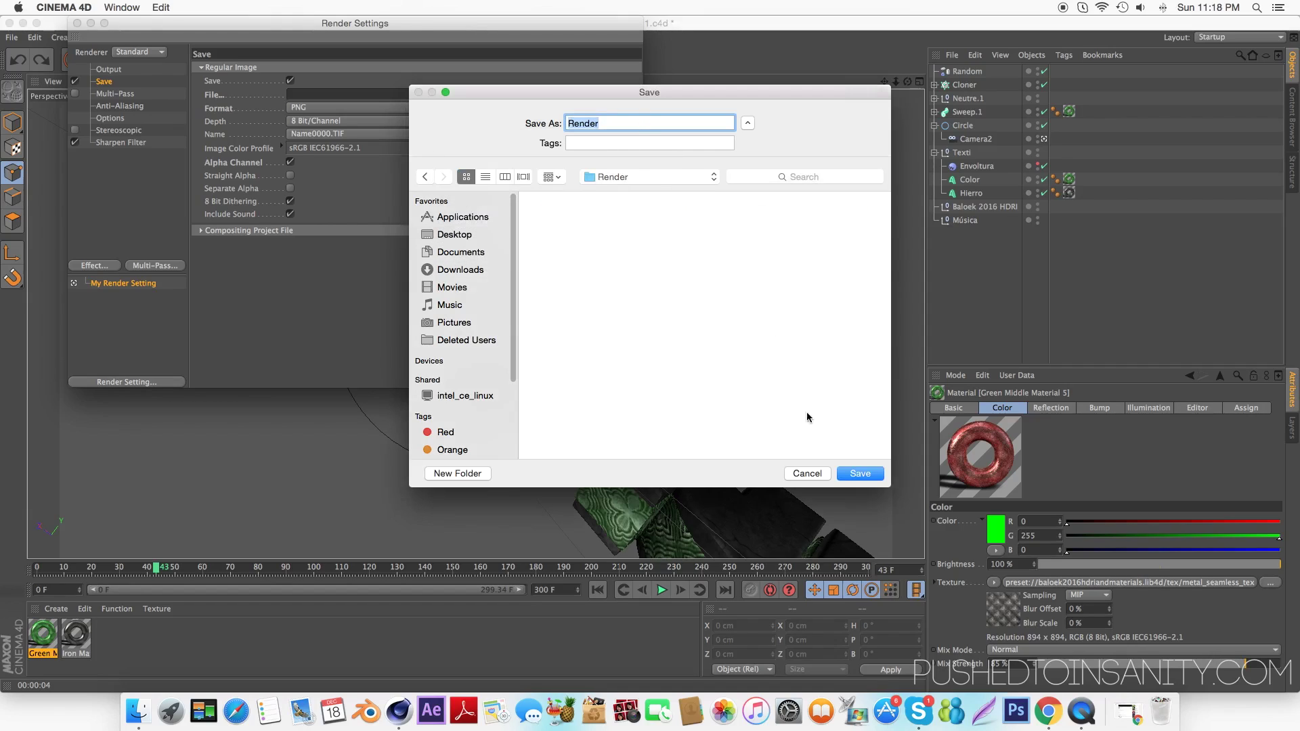
click(863, 478)
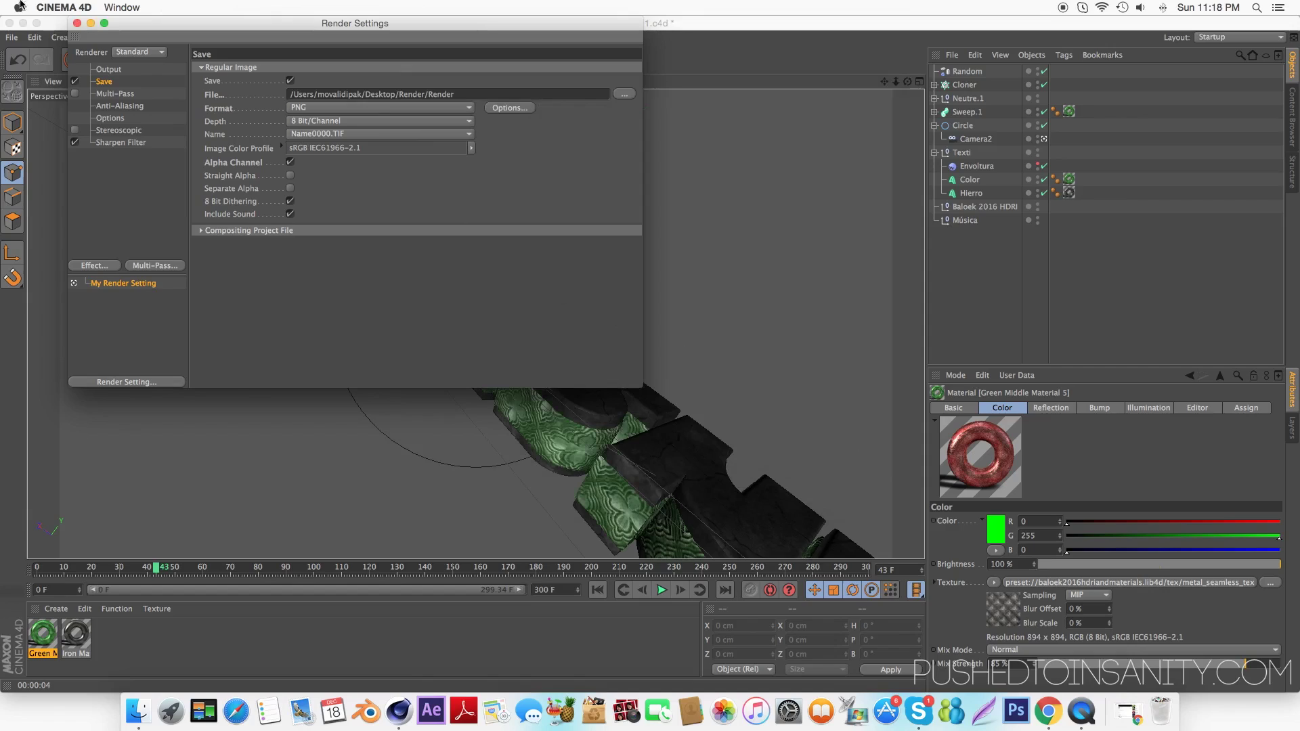
click(79, 24)
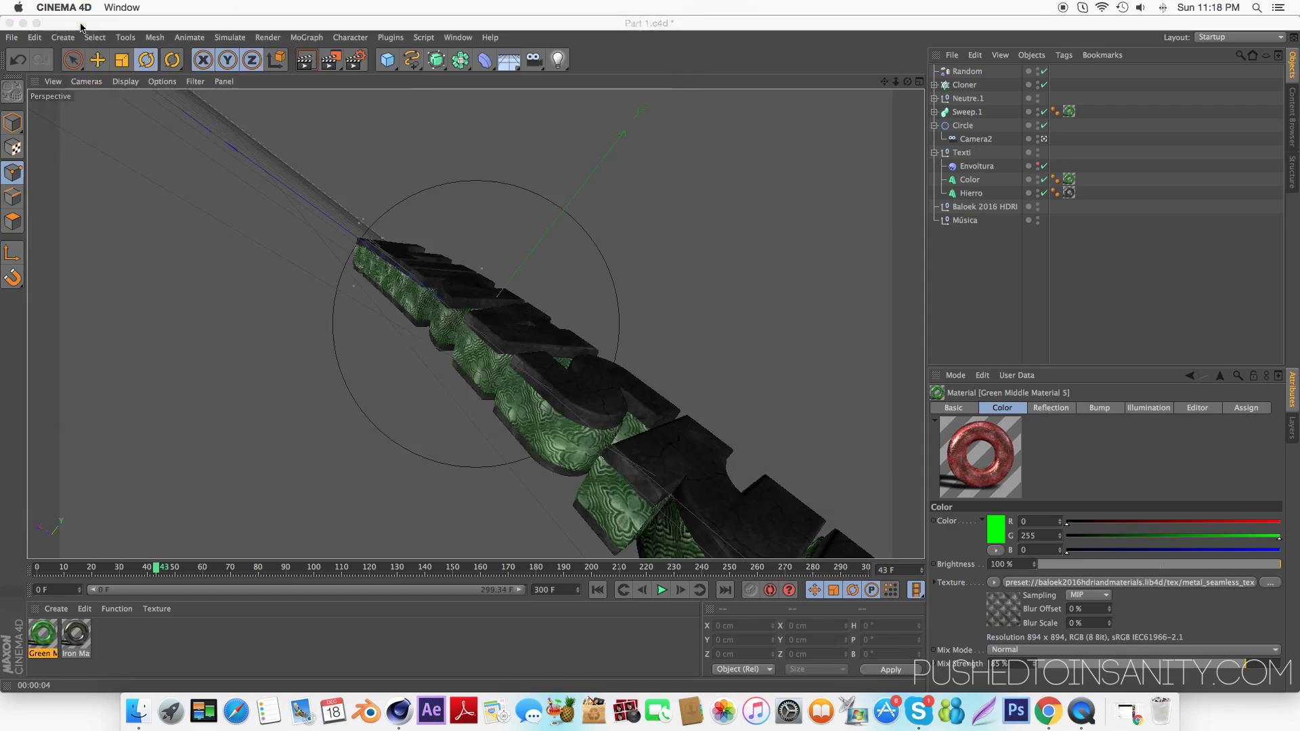
- Render all 301 frames to the Picture Viewer as a PNG image sequence
click(332, 59)
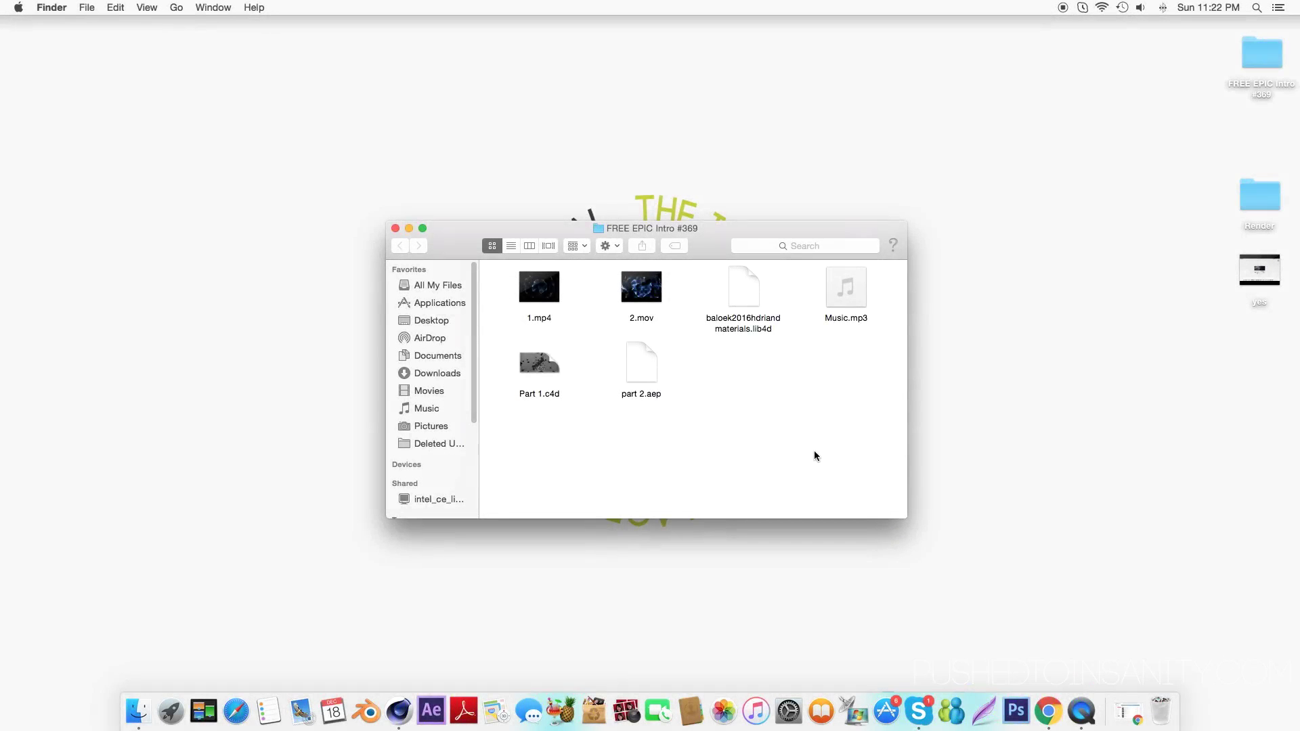
- Launch part 2.aep from the FREE EPIC Intro #369 Finder folder in After Effects
double_click(648, 369)
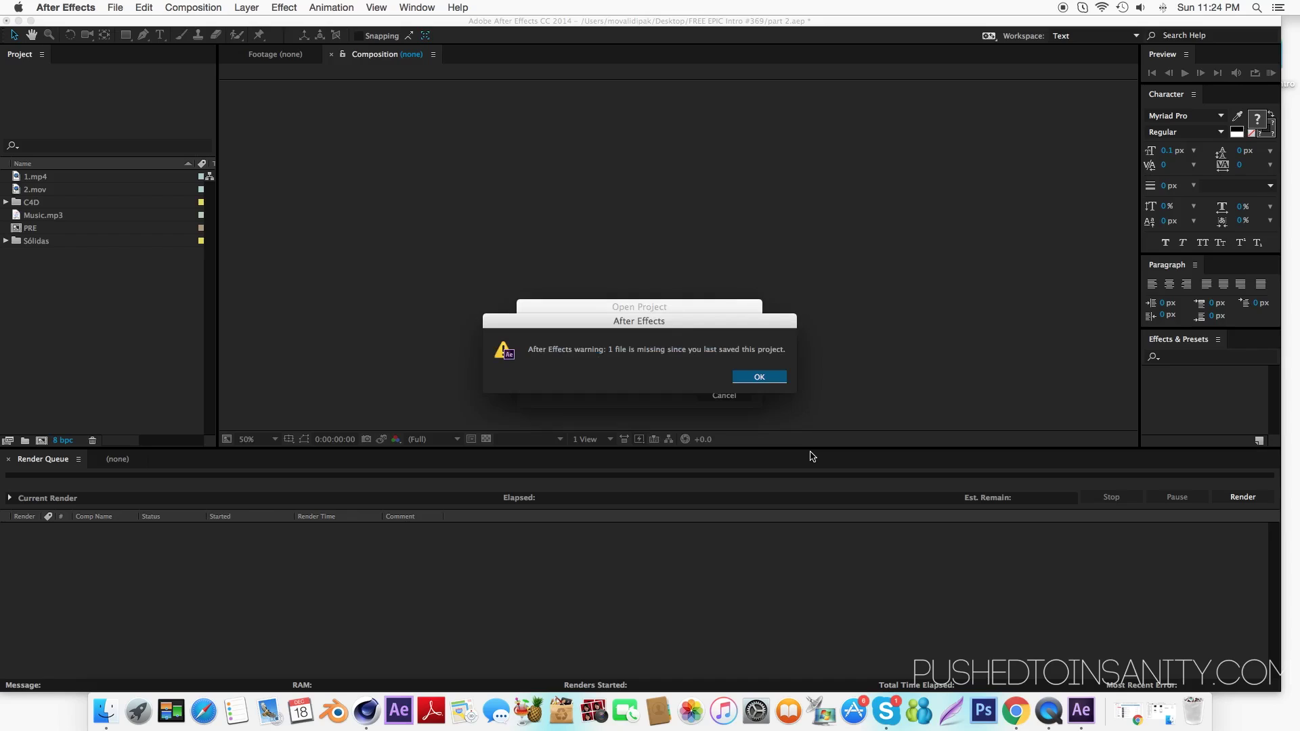
- Dismiss the missing-file, disabled-expression and ray-tracing warnings, then move the playhead to a later frame
key(Return)
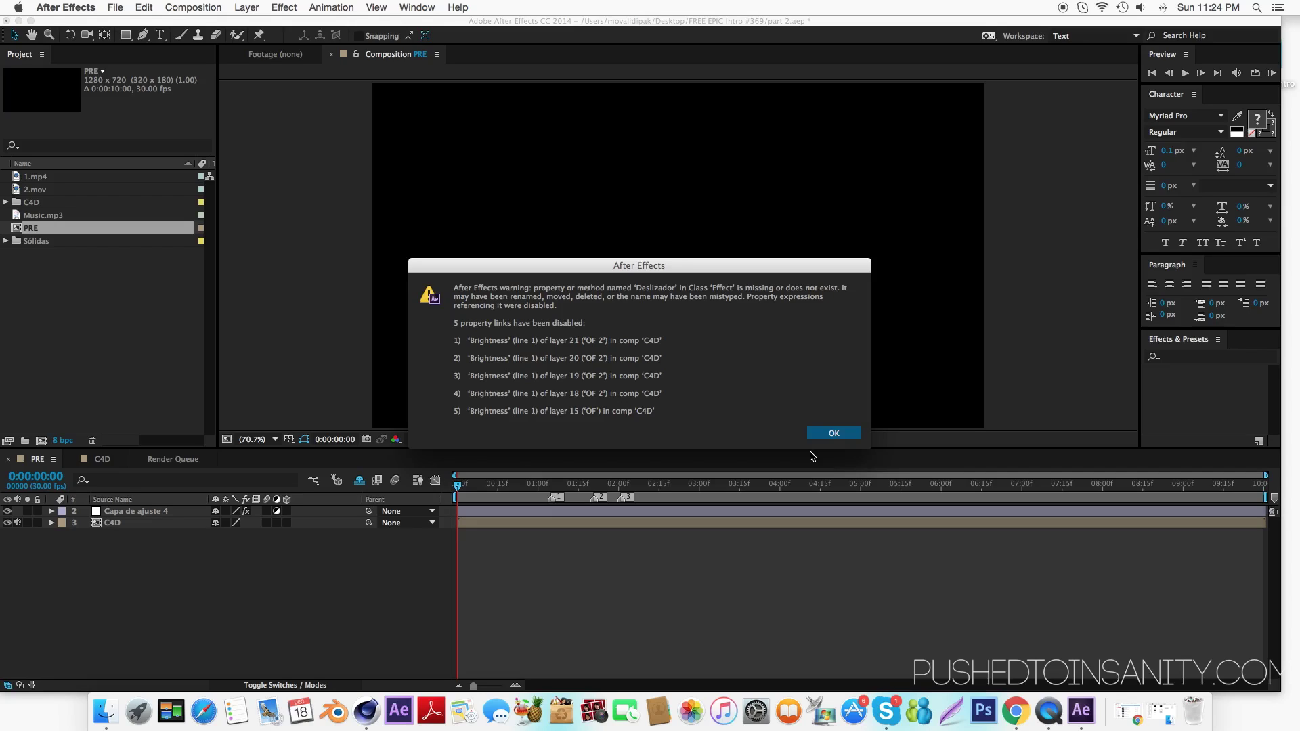
click(833, 435)
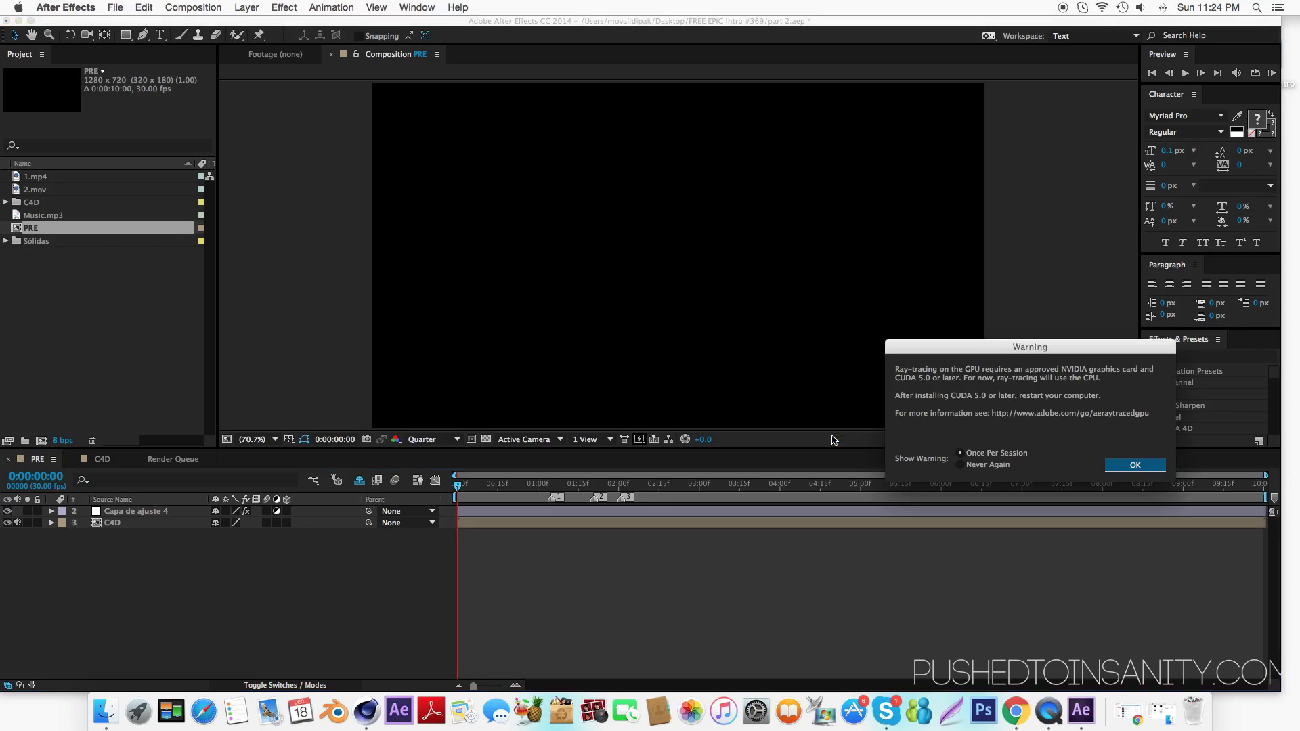
click(1114, 463)
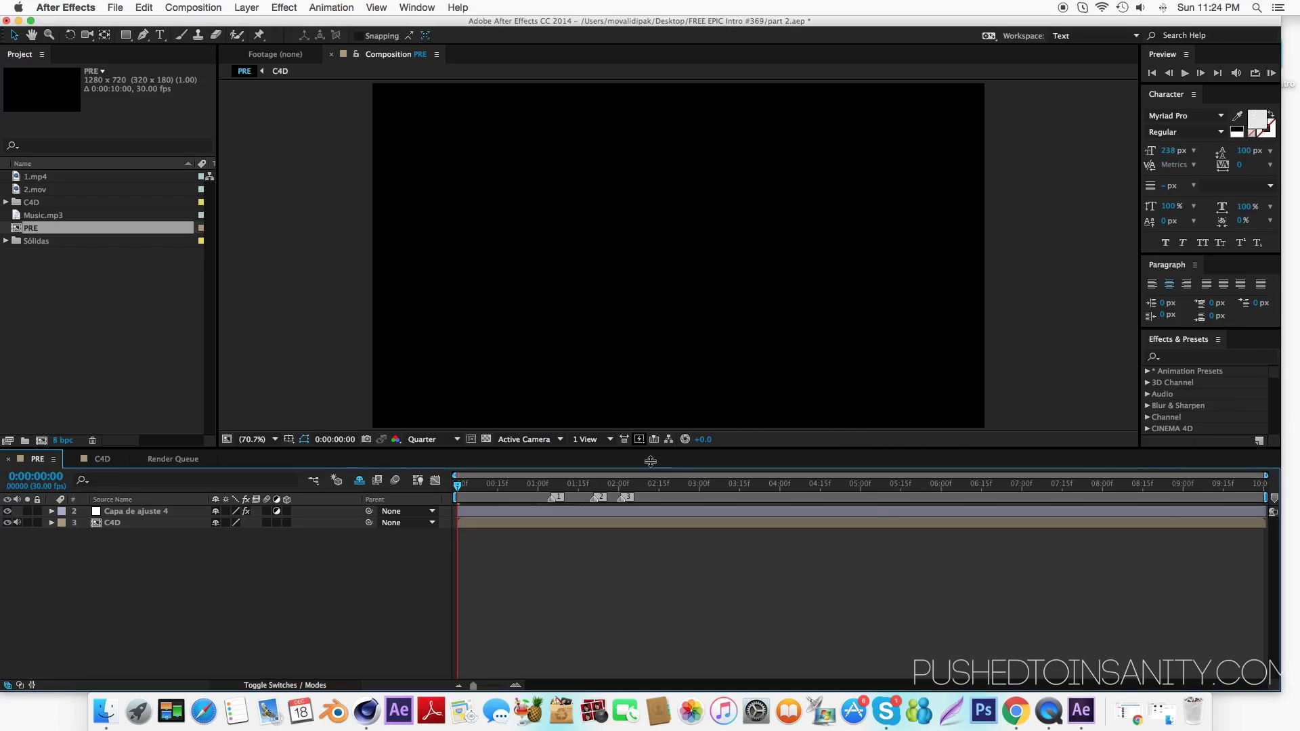
click(490, 494)
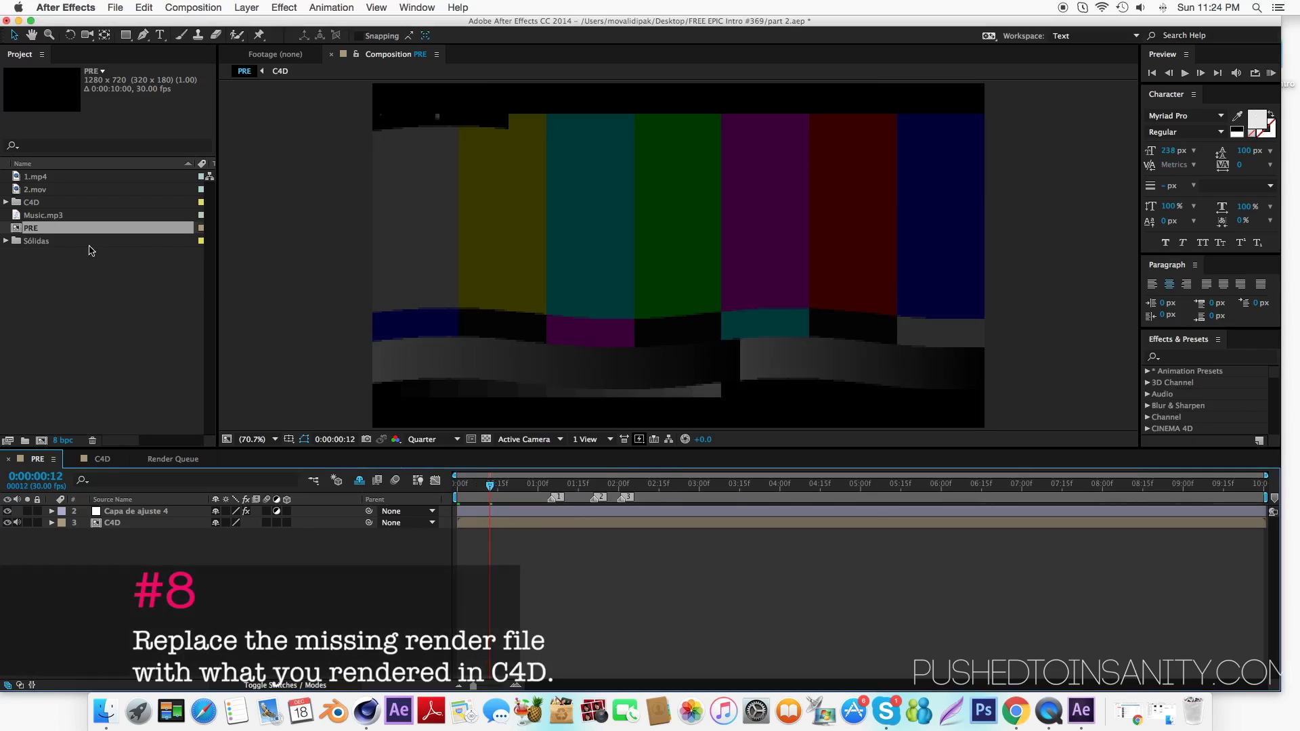
- Swap the missing C4D[0000-0300].png footage for the Render0000.png PNG sequence
click(6, 202)
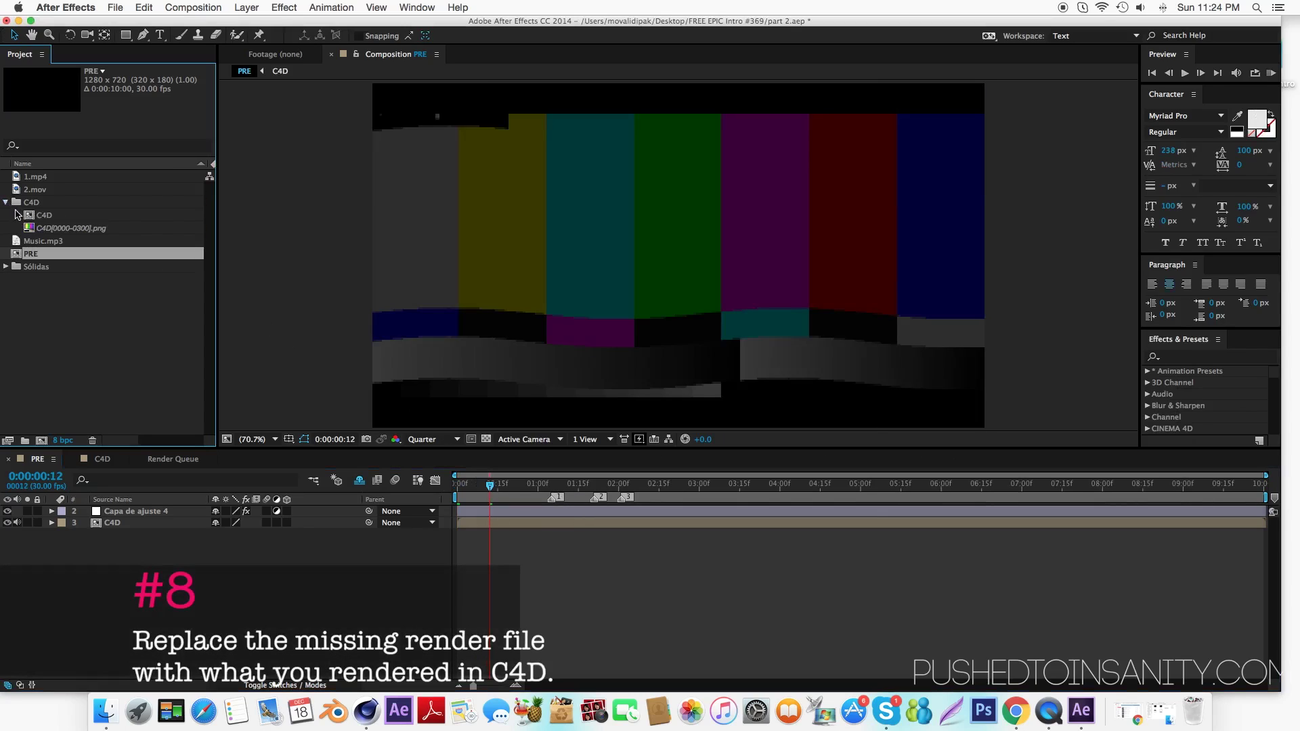
click(46, 230)
right_click(59, 230)
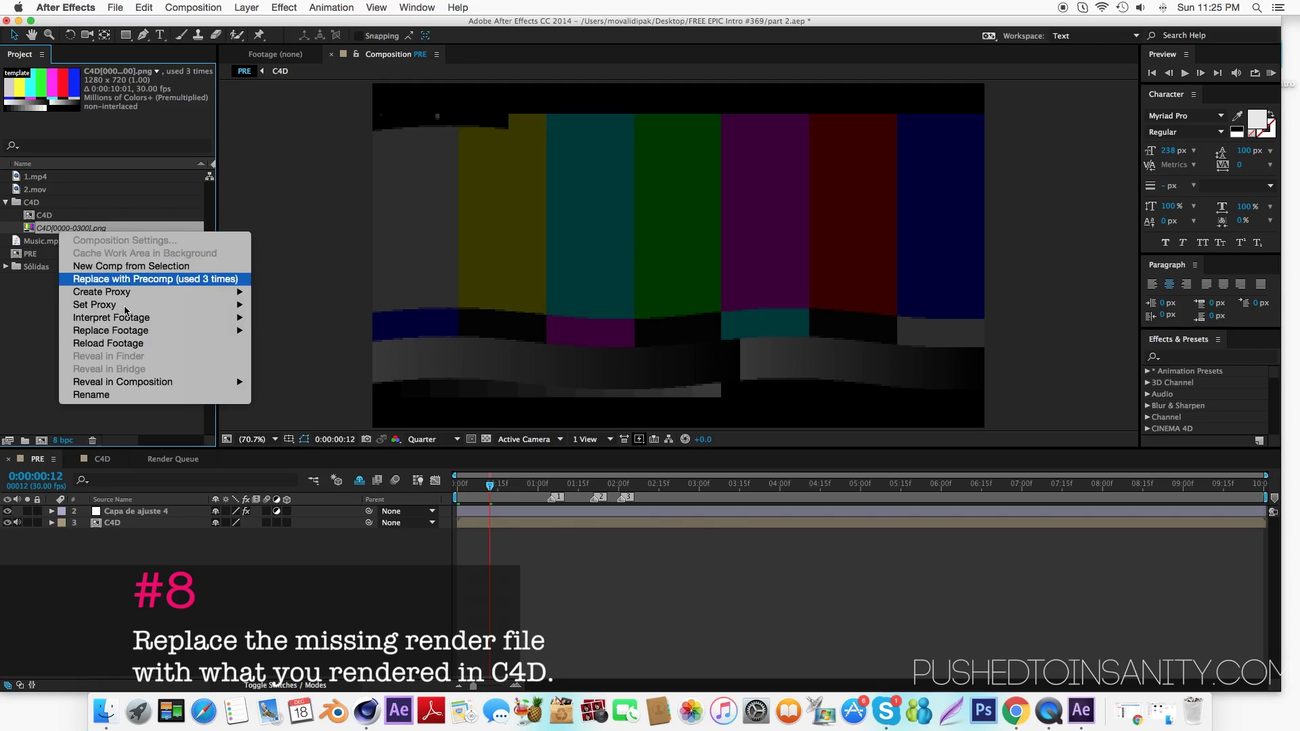
mouse_move(109, 330)
click(291, 333)
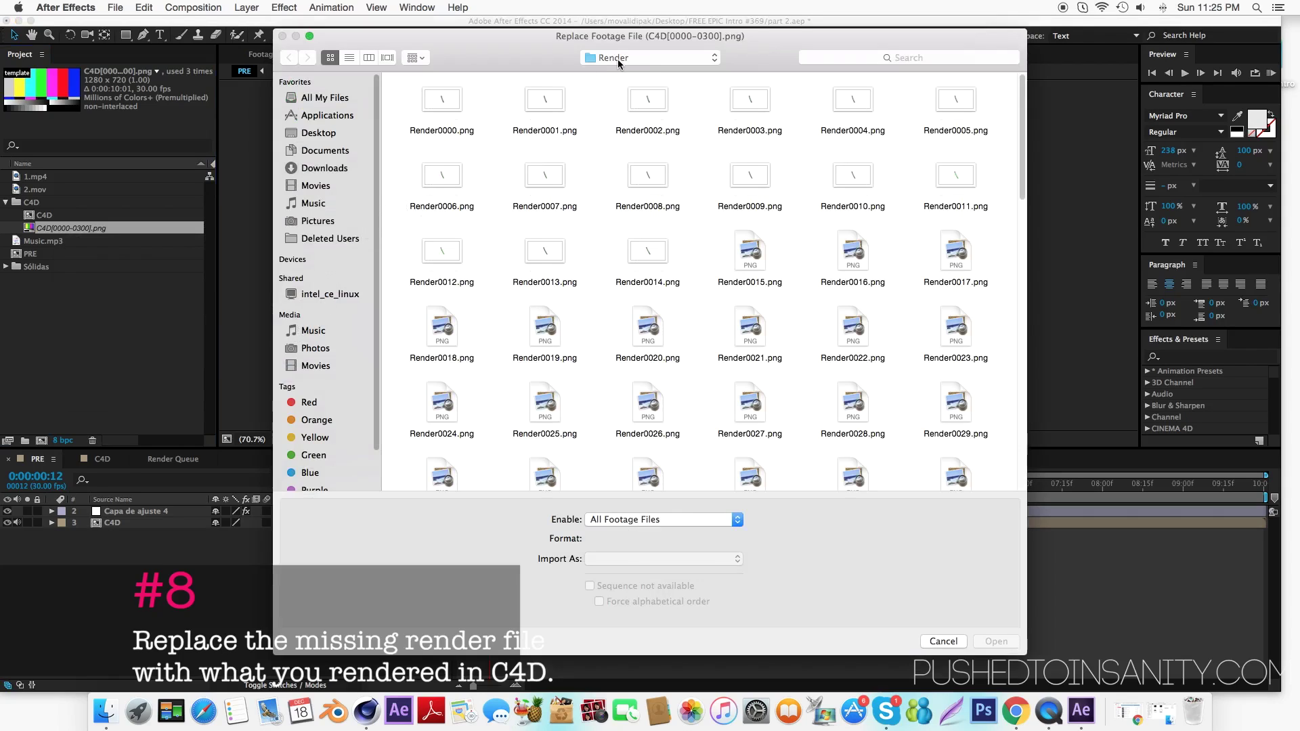
click(318, 133)
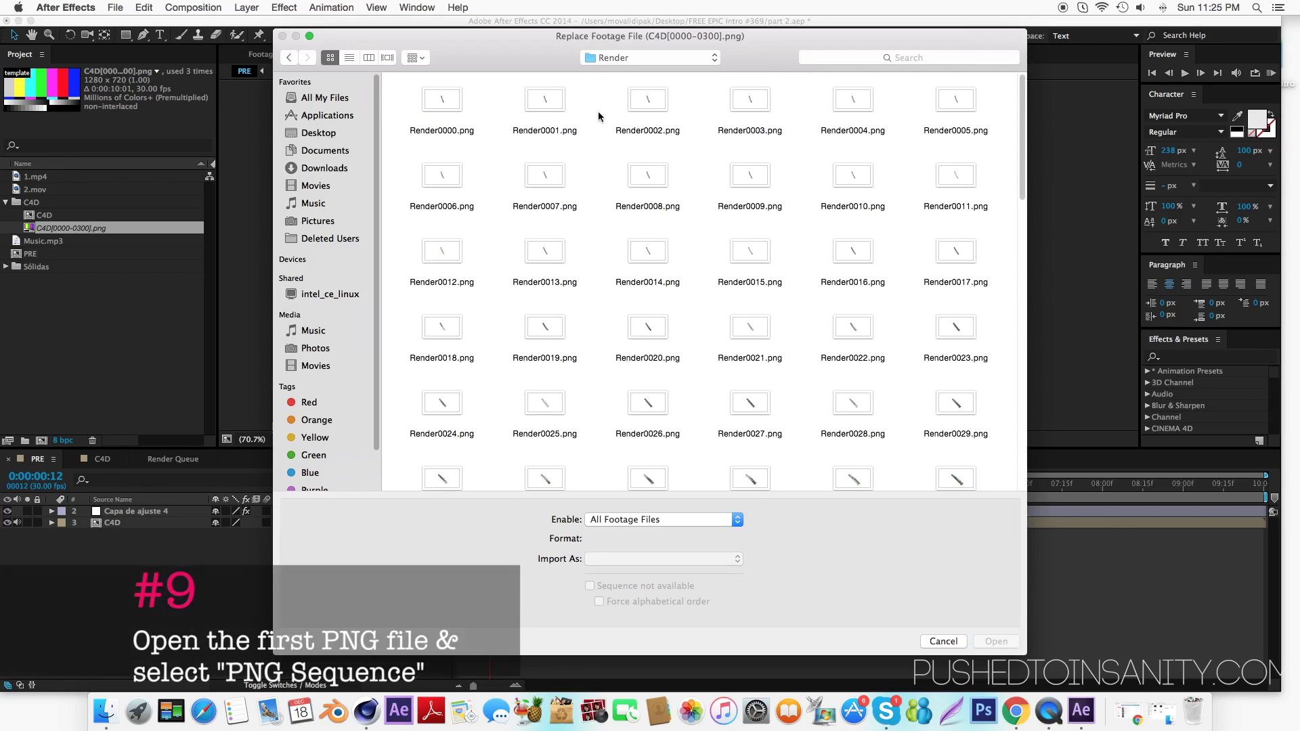
click(448, 111)
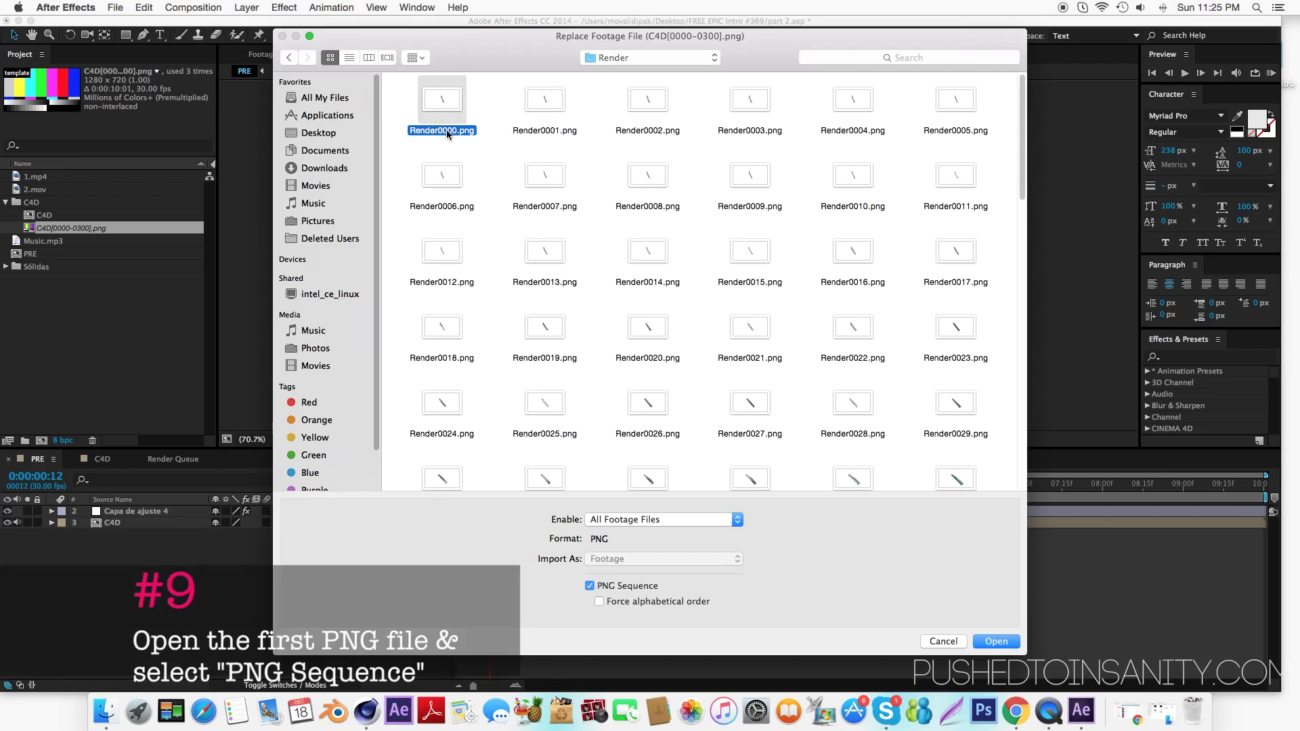
click(652, 591)
click(652, 594)
click(1006, 648)
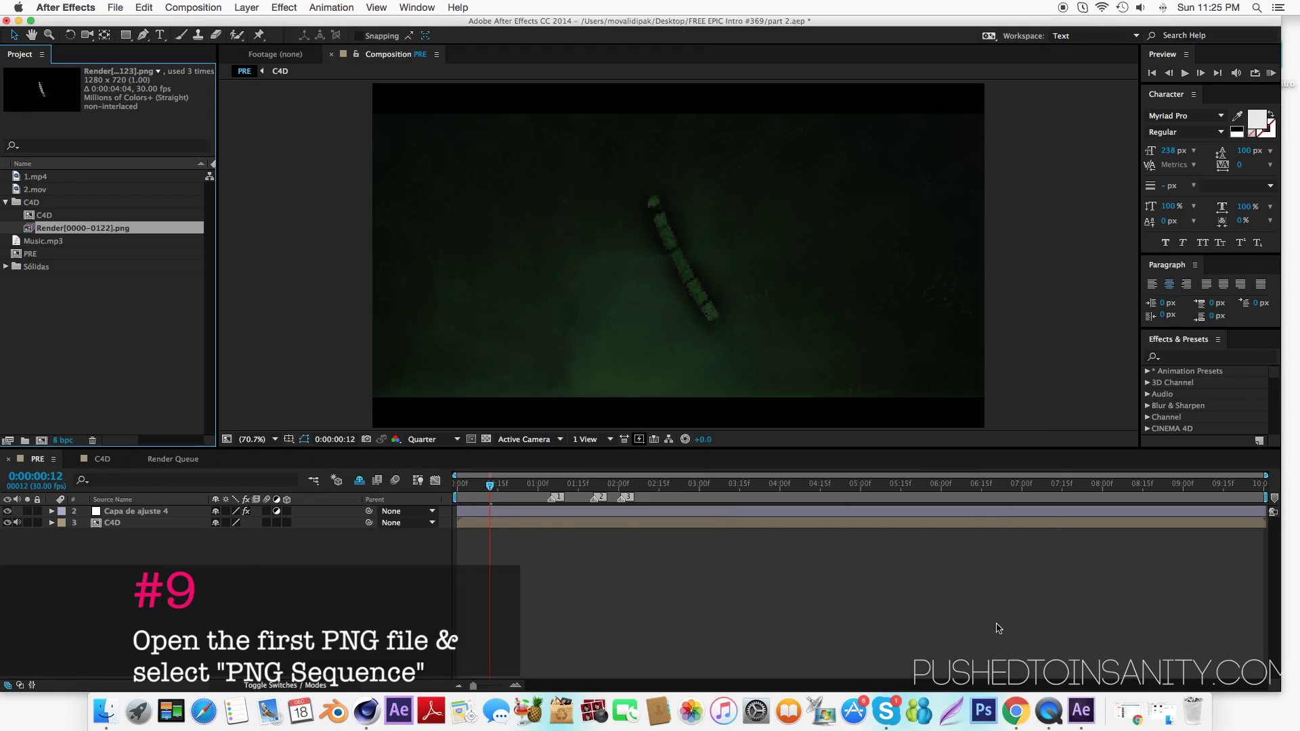
- Preview the INSANITY frame at 0:00:01:01, queue PRE for PRE.mov, and start rendering
drag(520, 499, 543, 488)
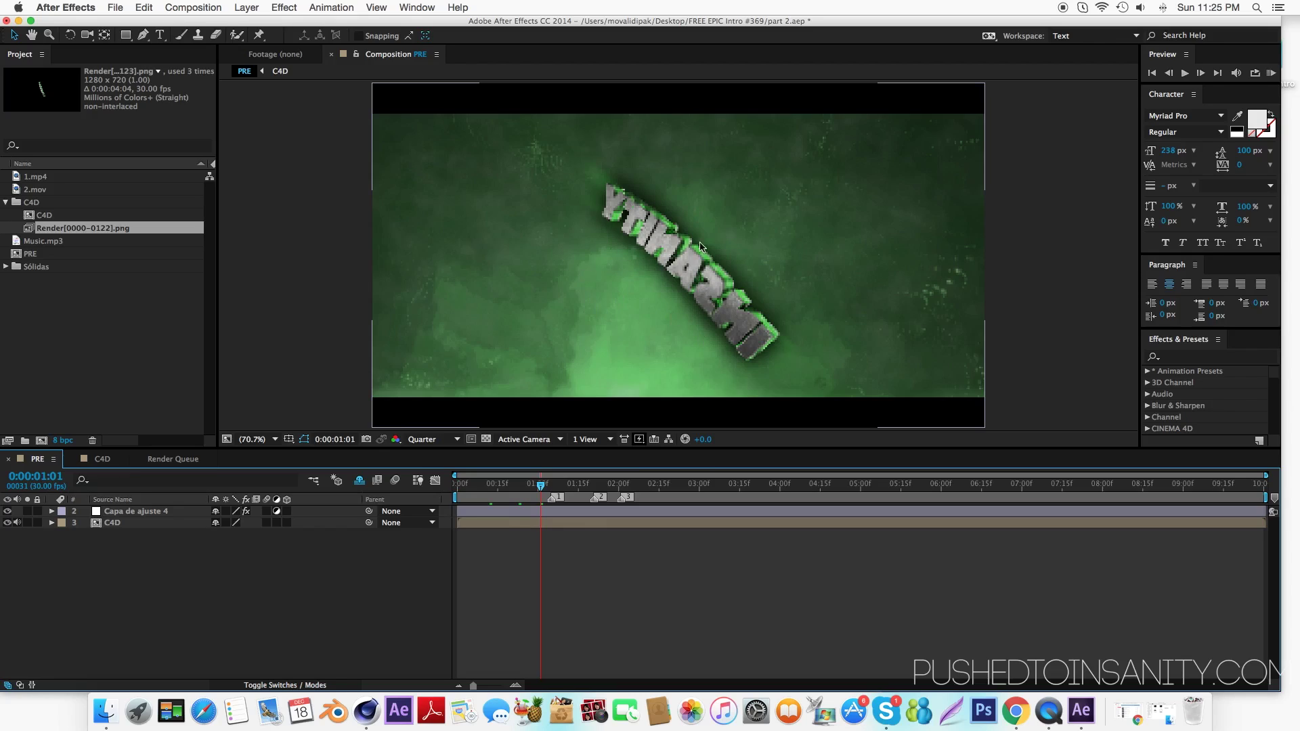
click(209, 7)
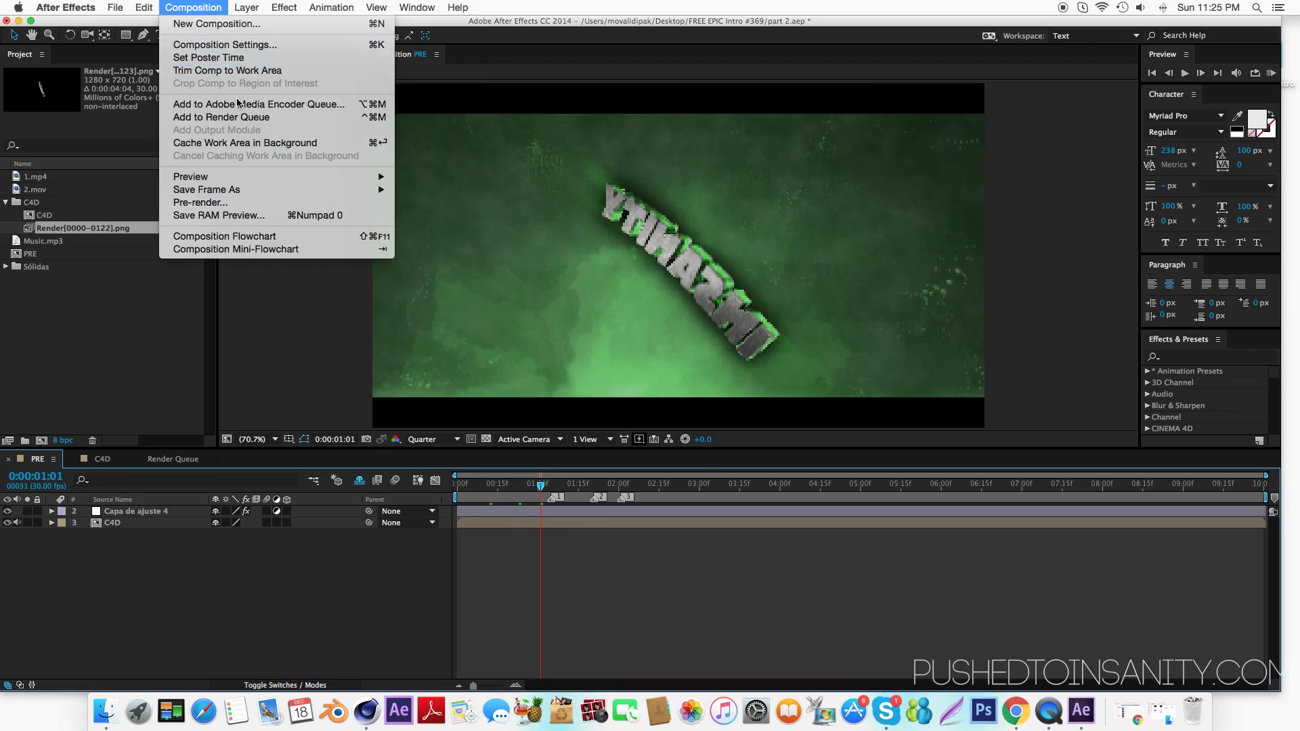
click(246, 119)
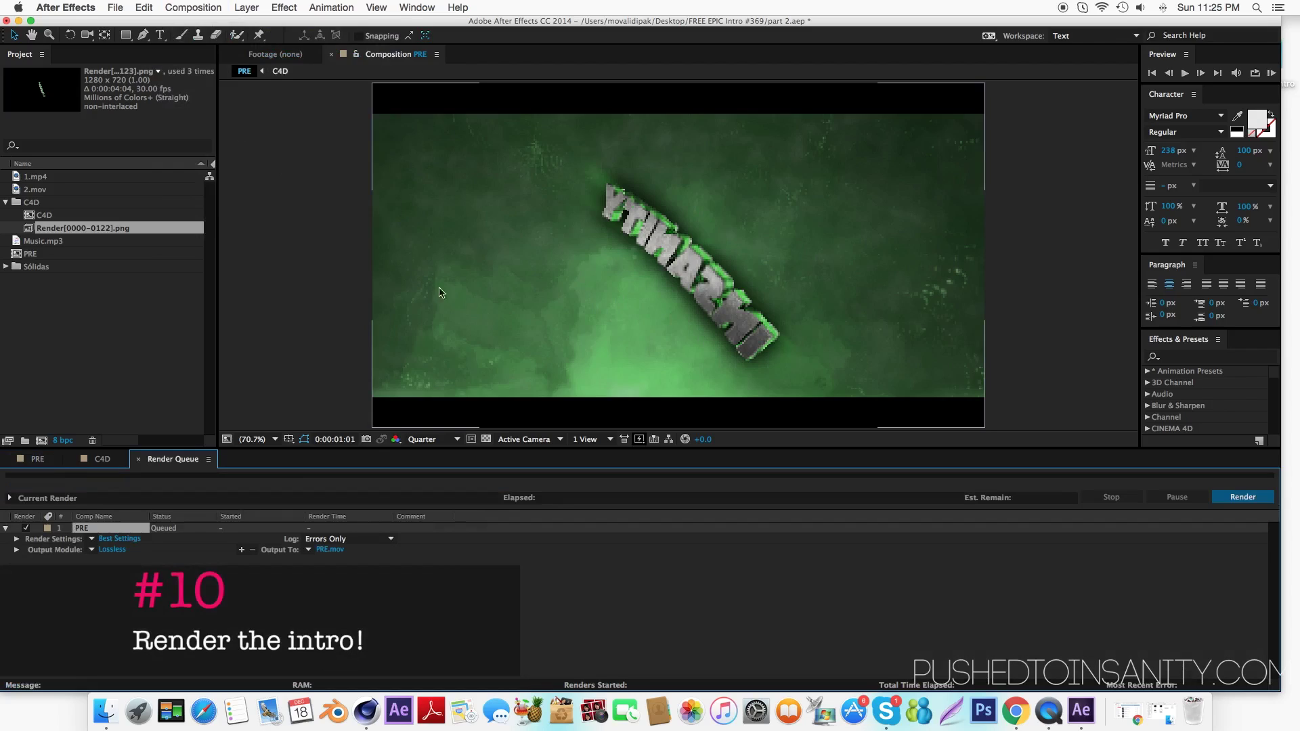
click(1244, 497)
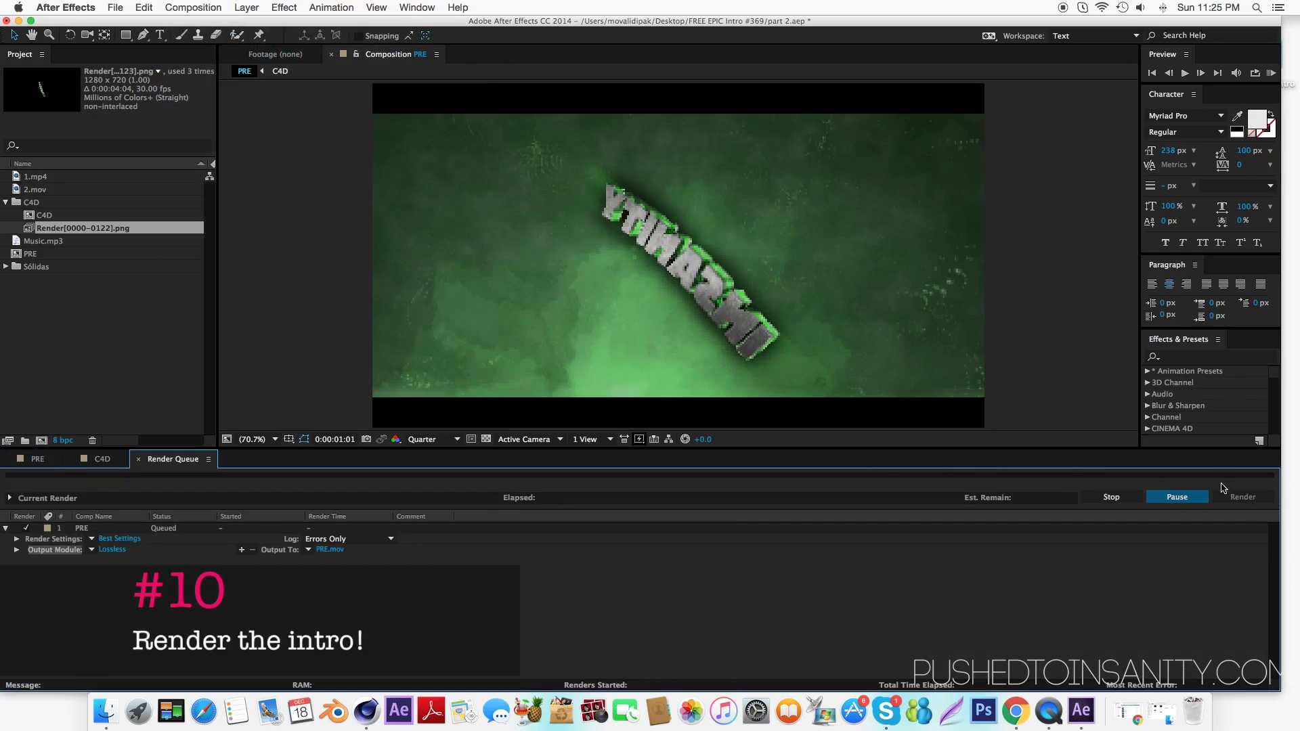